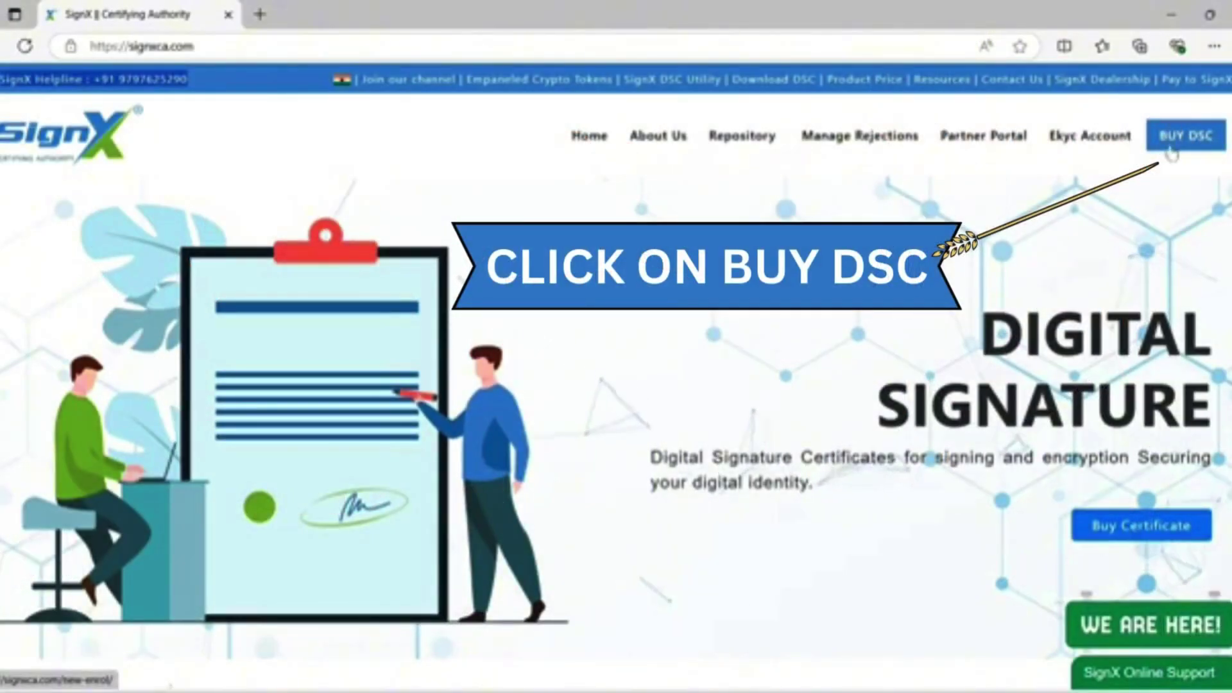
Start a DSC purchase via BUY DSC to reach the New Customer / Existing User enrolment page.
left_click(1172, 154)
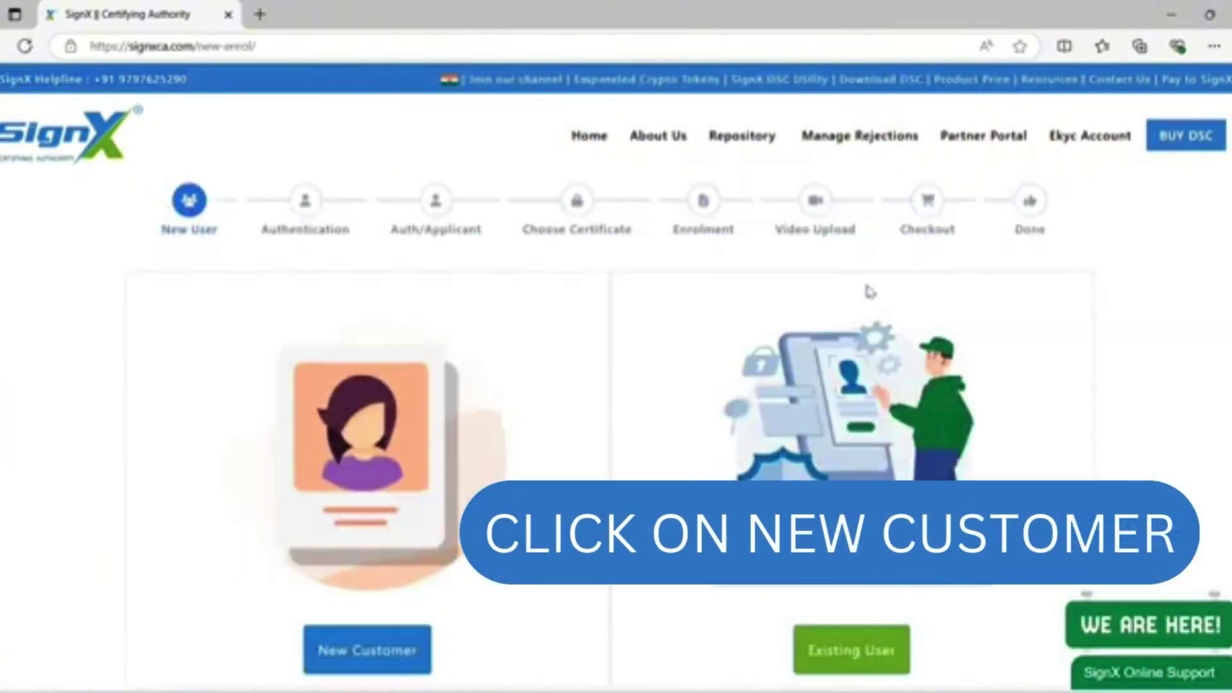
scroll(525, 398, "down", 2)
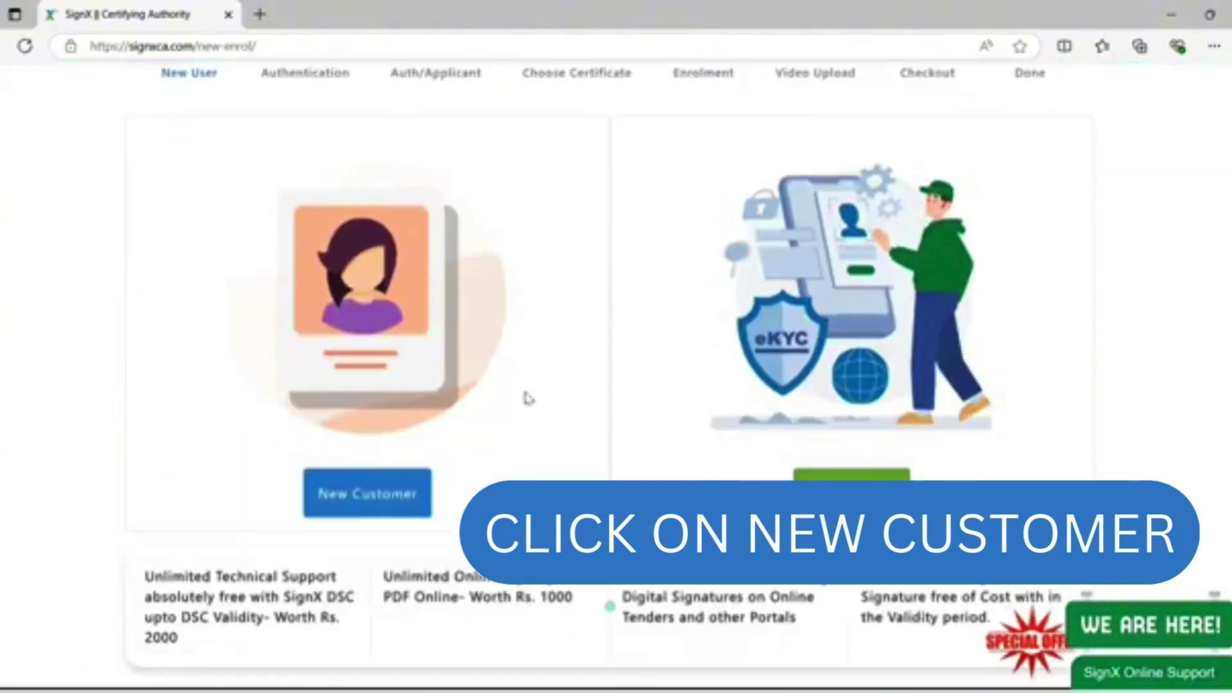
scroll(525, 399, "up", 2)
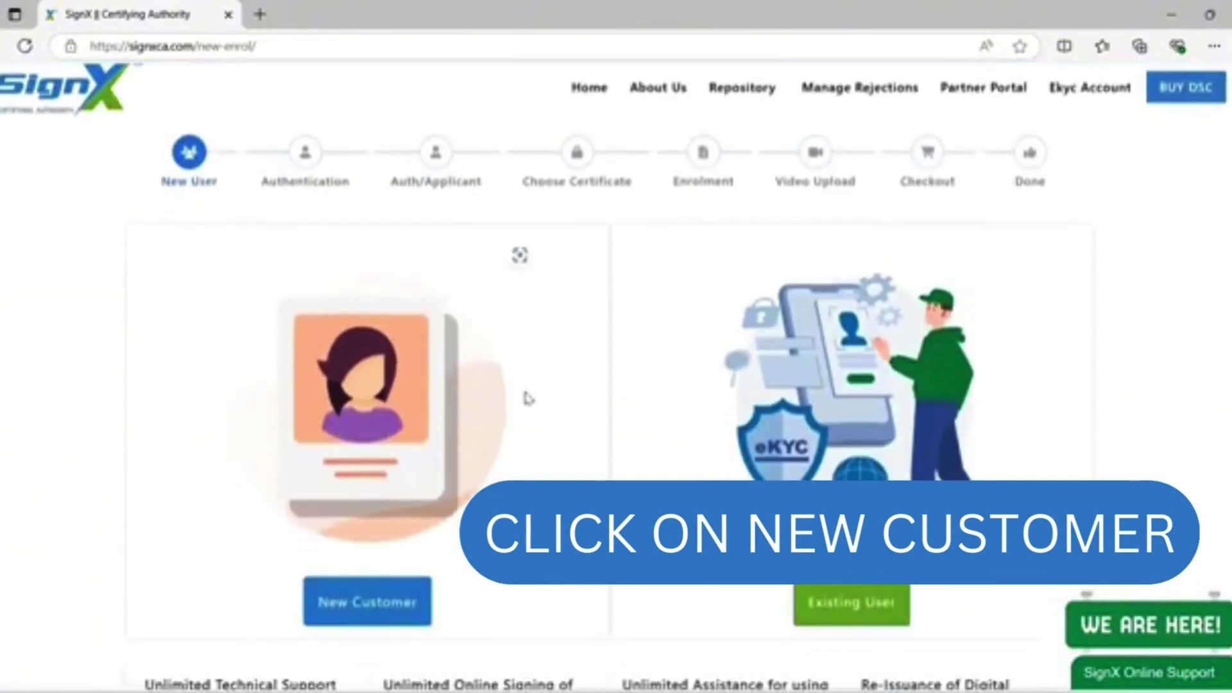
Start a new customer application with country code Germany (49).
left_click(363, 609)
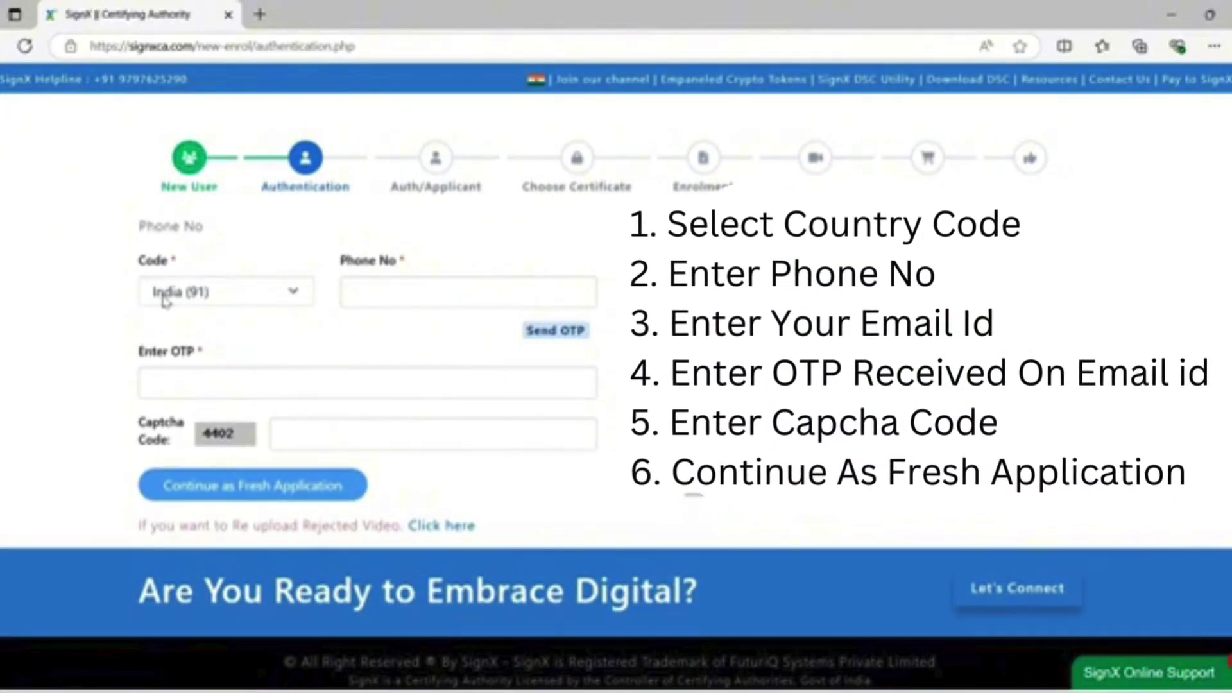
left_click(164, 297)
scroll(180, 385, "up", 1)
scroll(180, 394, "up", 4)
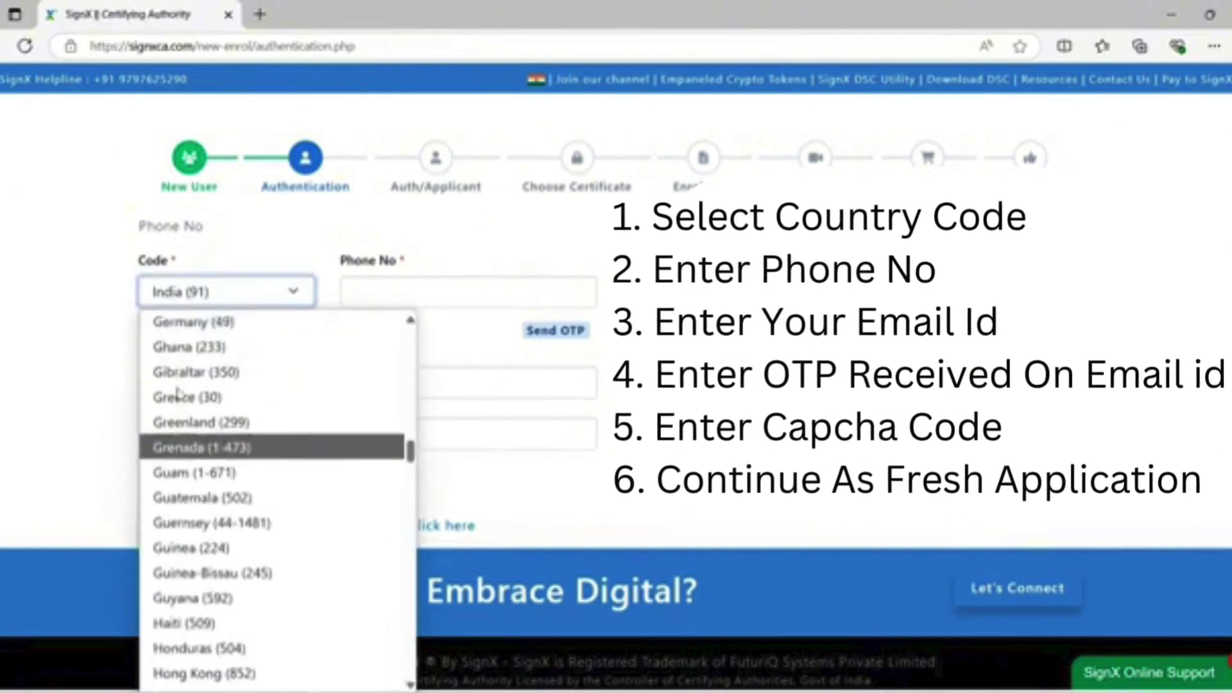
scroll(179, 393, "down", 3)
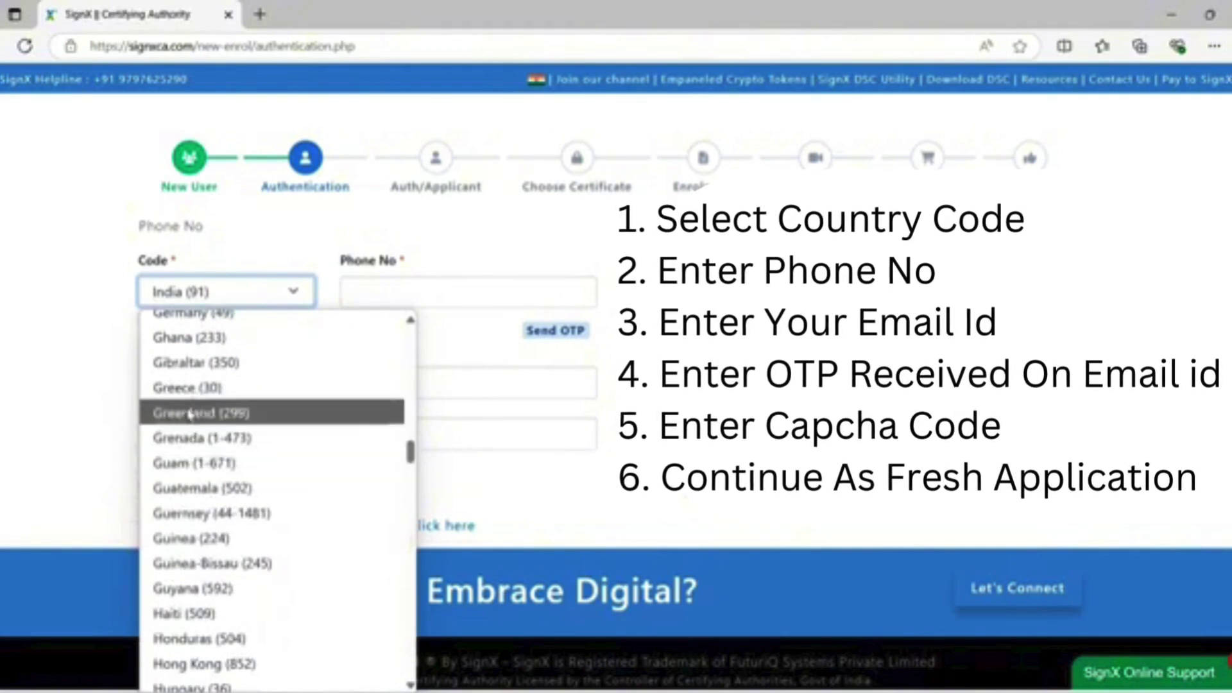
scroll(183, 388, "up", 1)
left_click(194, 349)
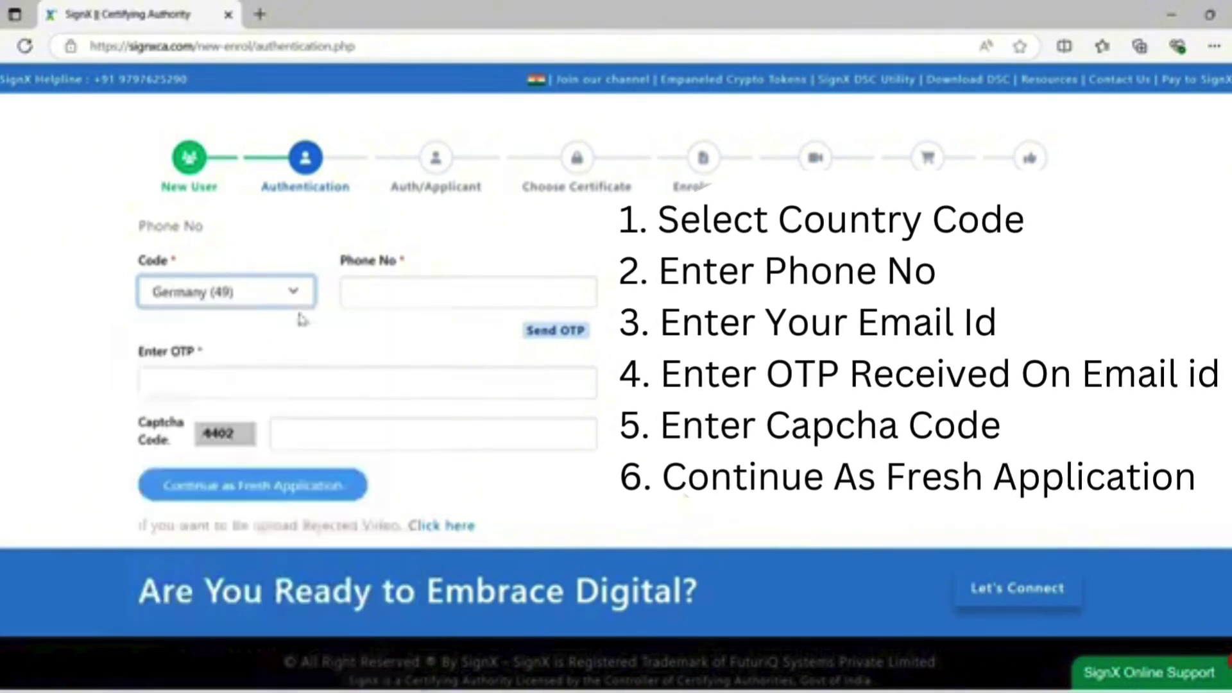
Enter the applicant's phone number and Gmail e-mail address.
left_click(360, 298)
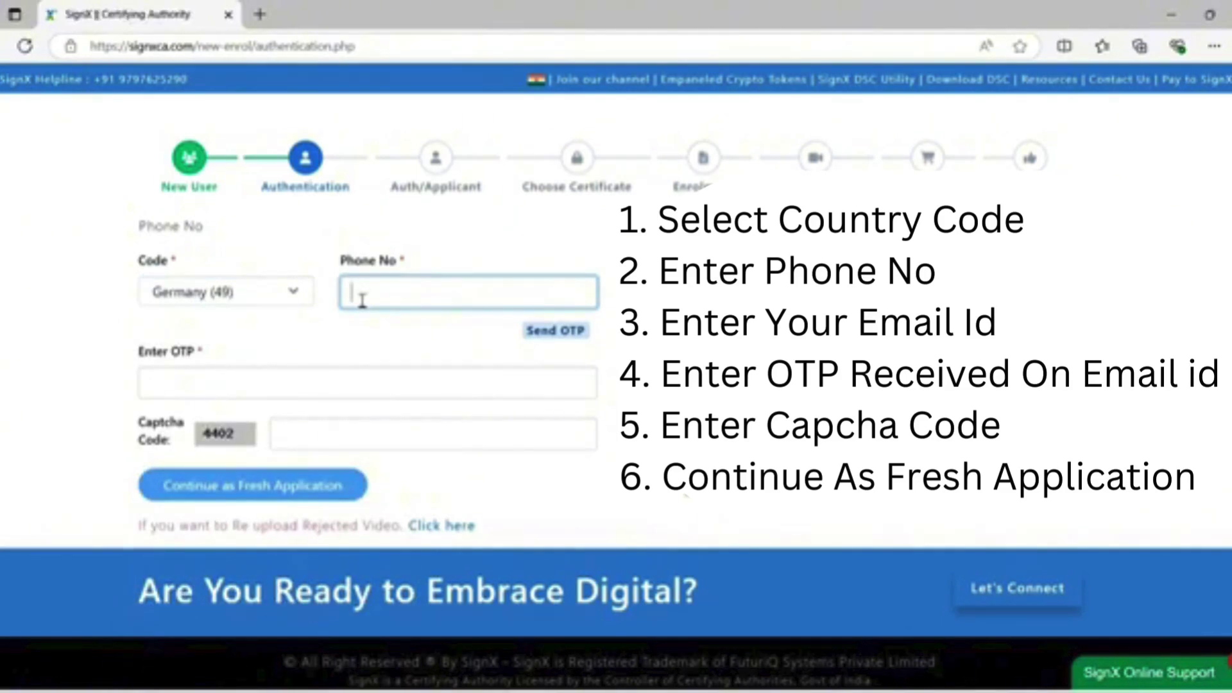
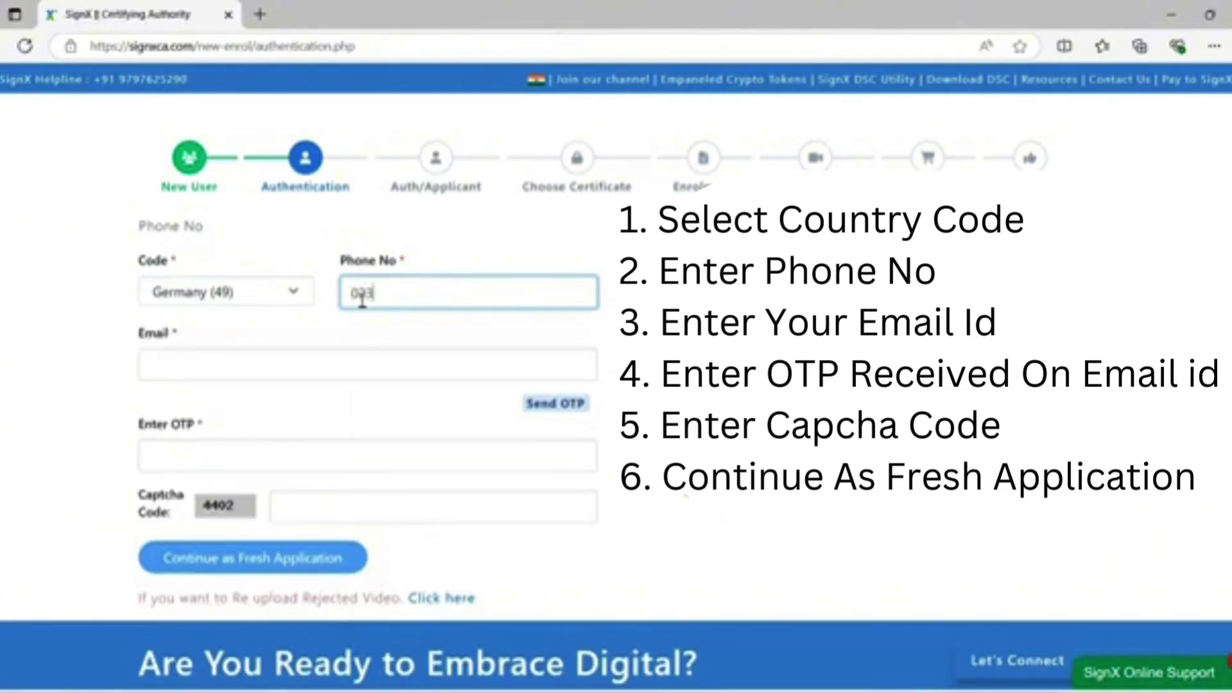
left_click(188, 377)
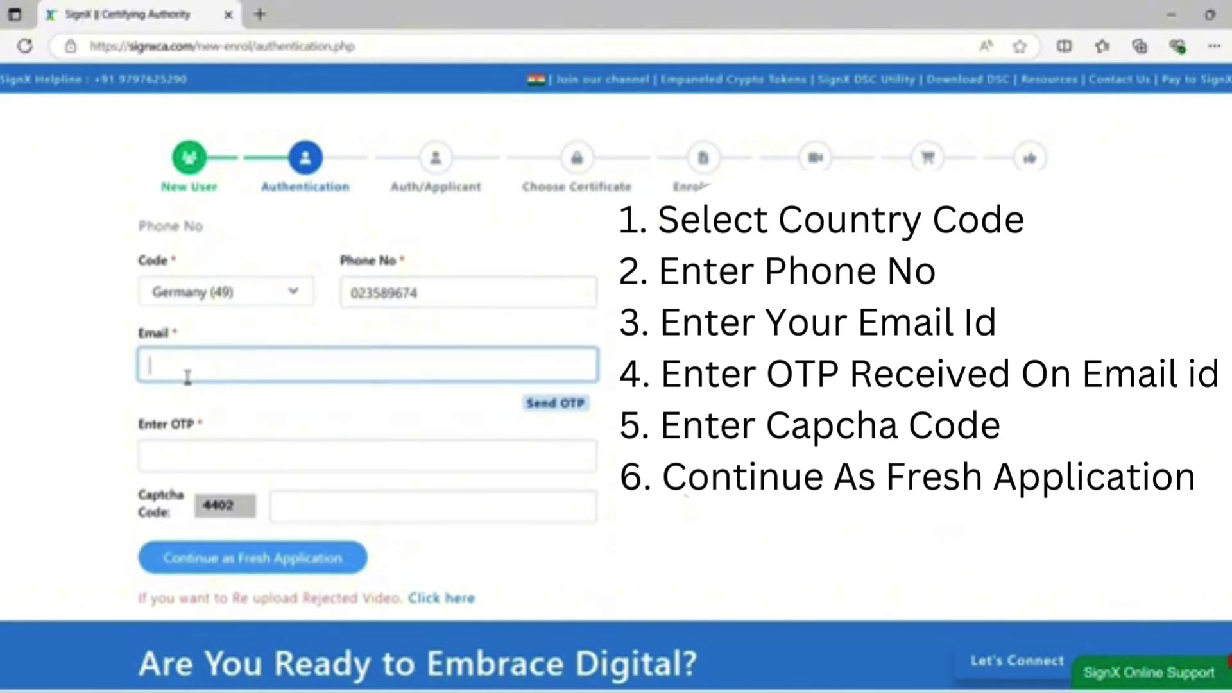
key("ctrl+v")
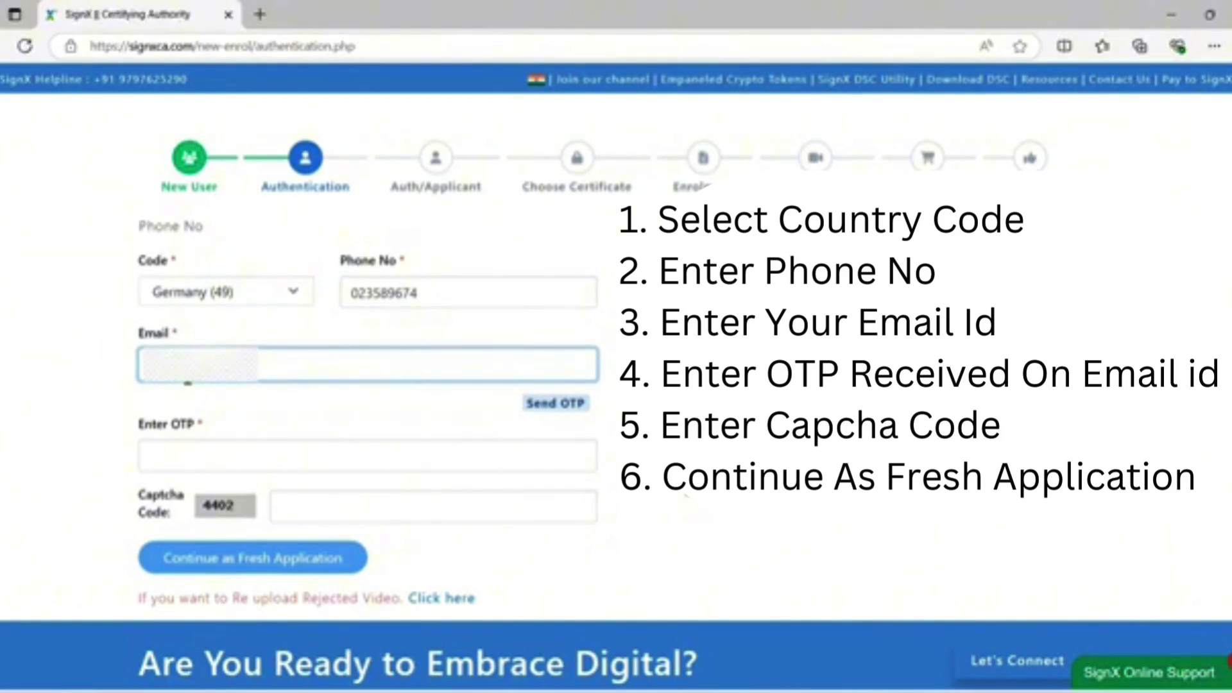
type("@gmail.com")
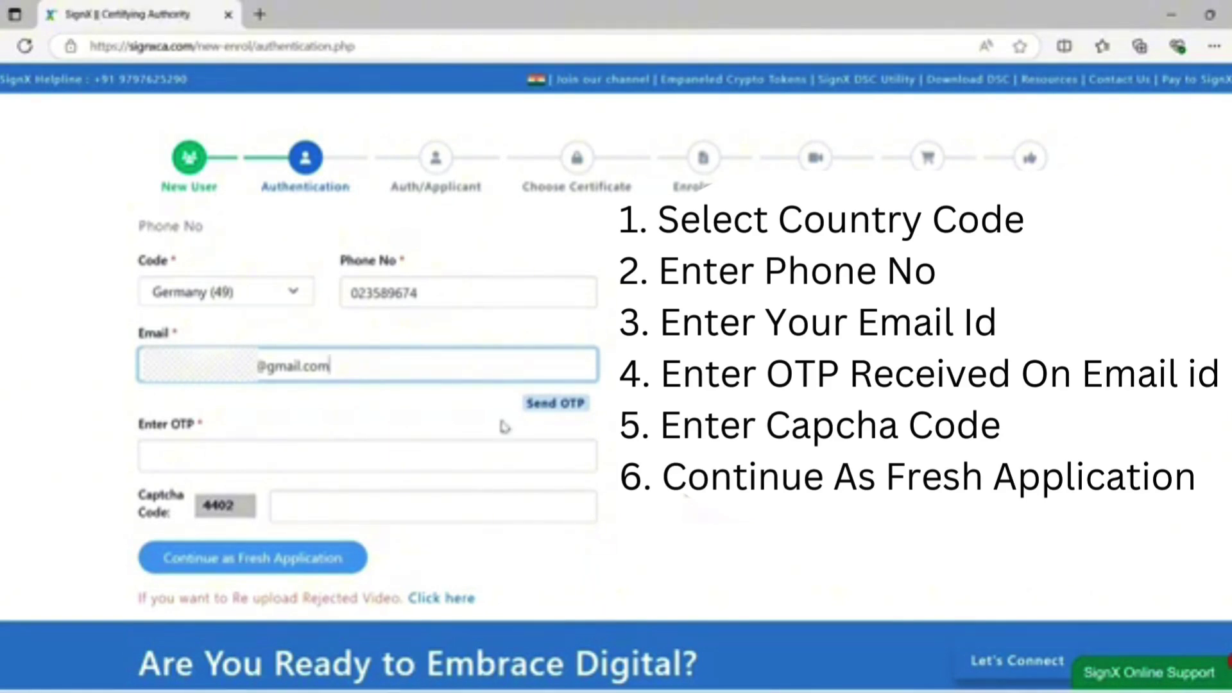
Verify the e-mail with the received OTP, enter captcha 4402, and continue as a fresh application.
left_click(539, 404)
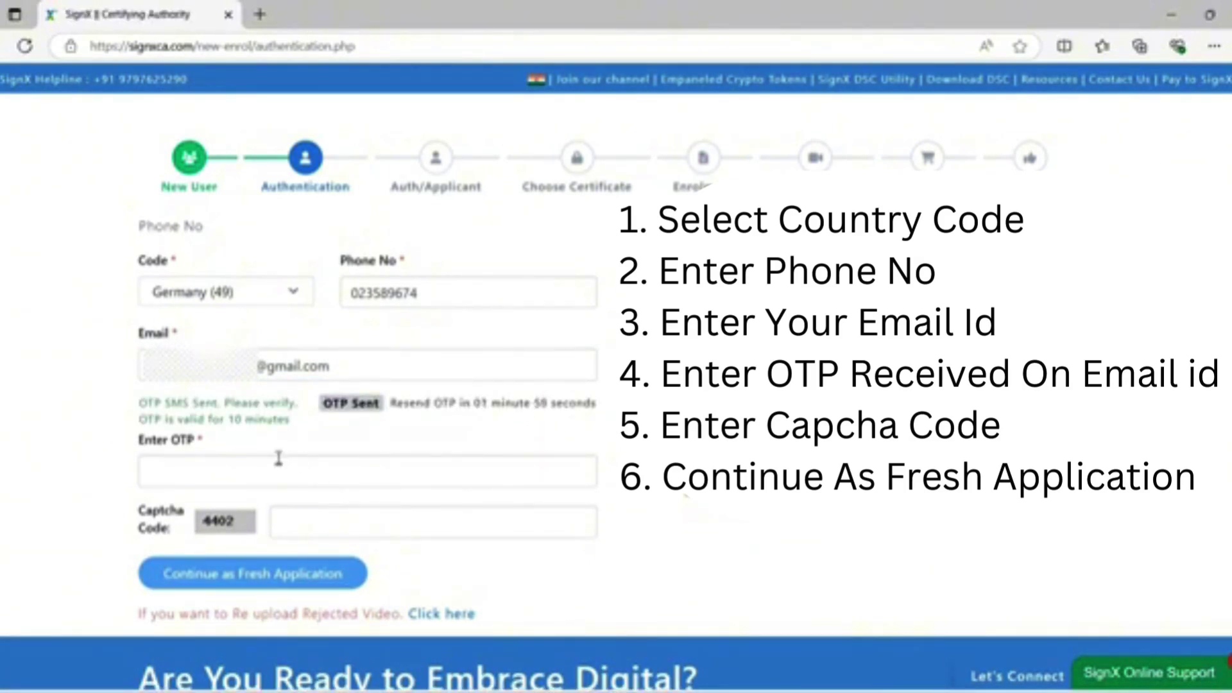
left_click(236, 471)
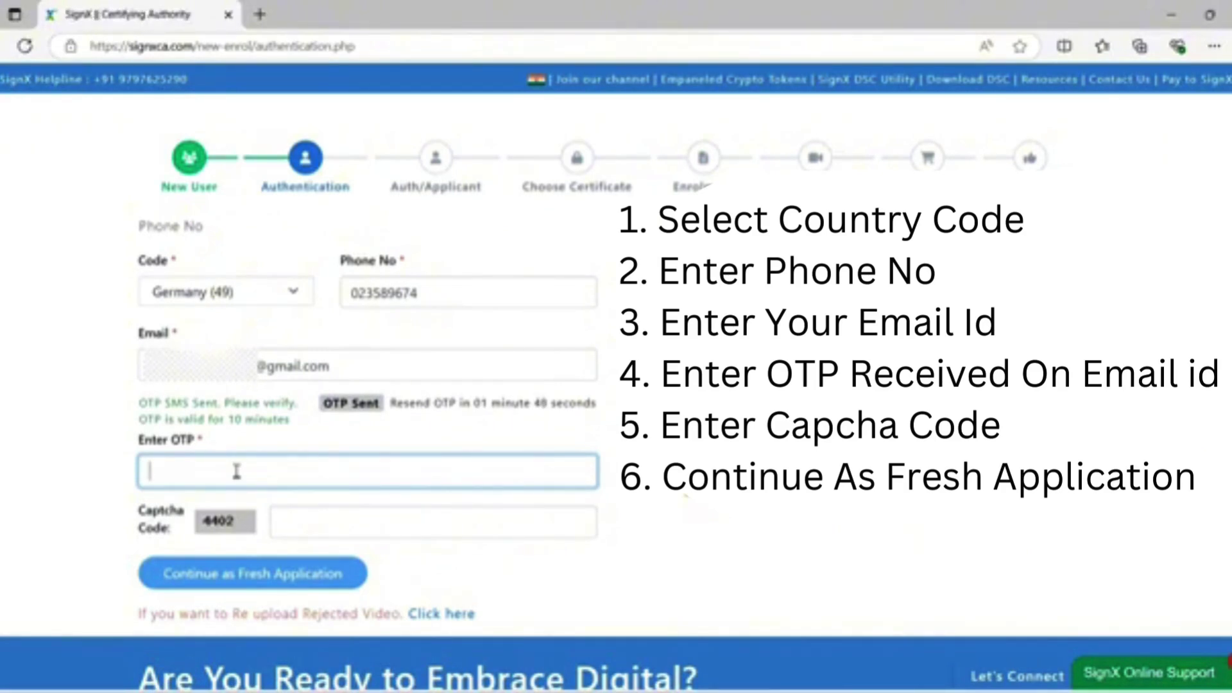
type("••••••")
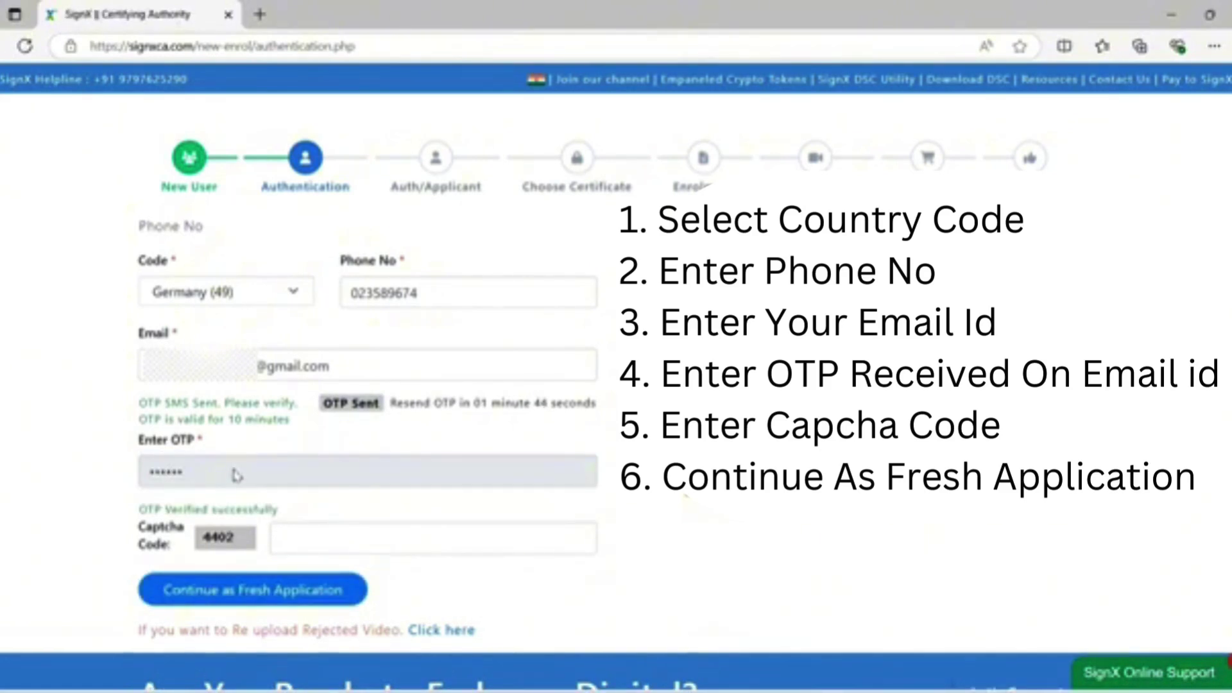
left_click(289, 540)
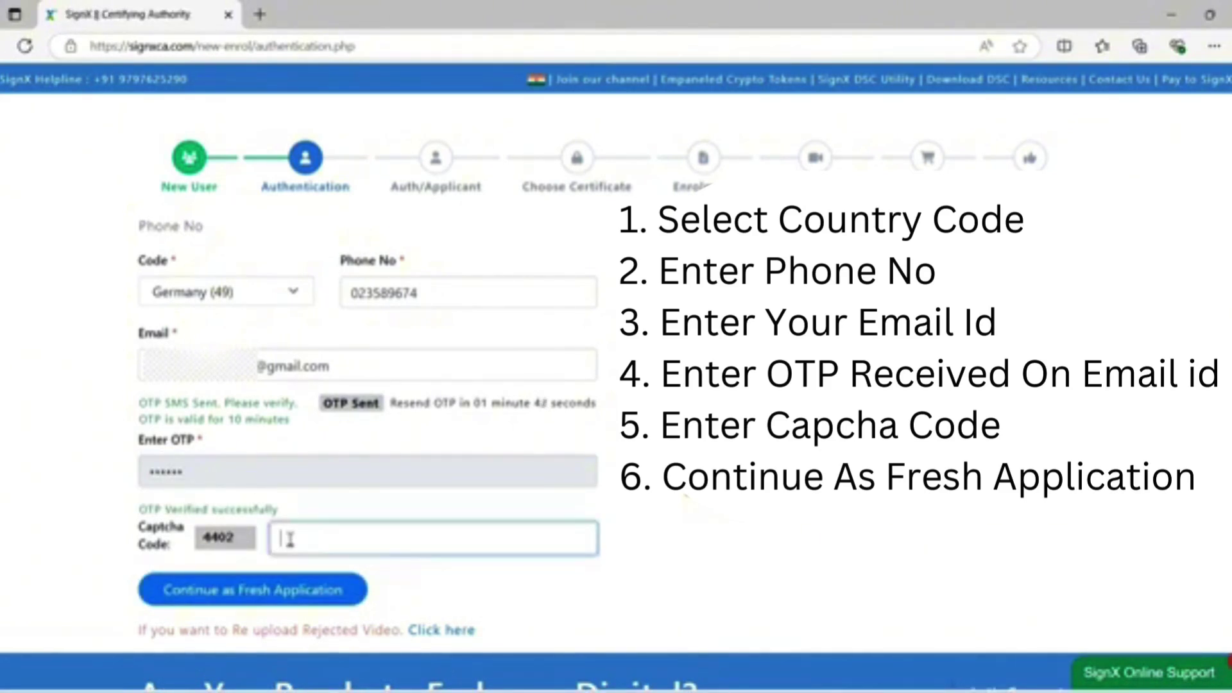
type("4402")
left_click(223, 592)
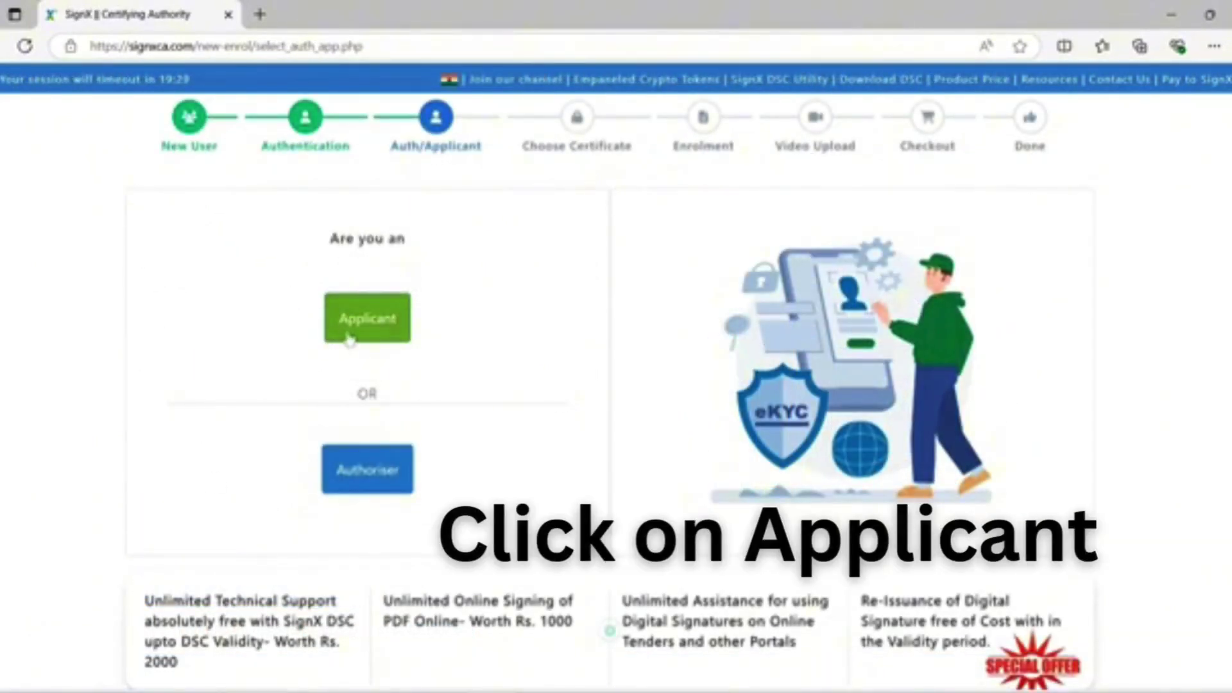
Choose Applicant to reach the Choose Certificate step.
left_click(350, 337)
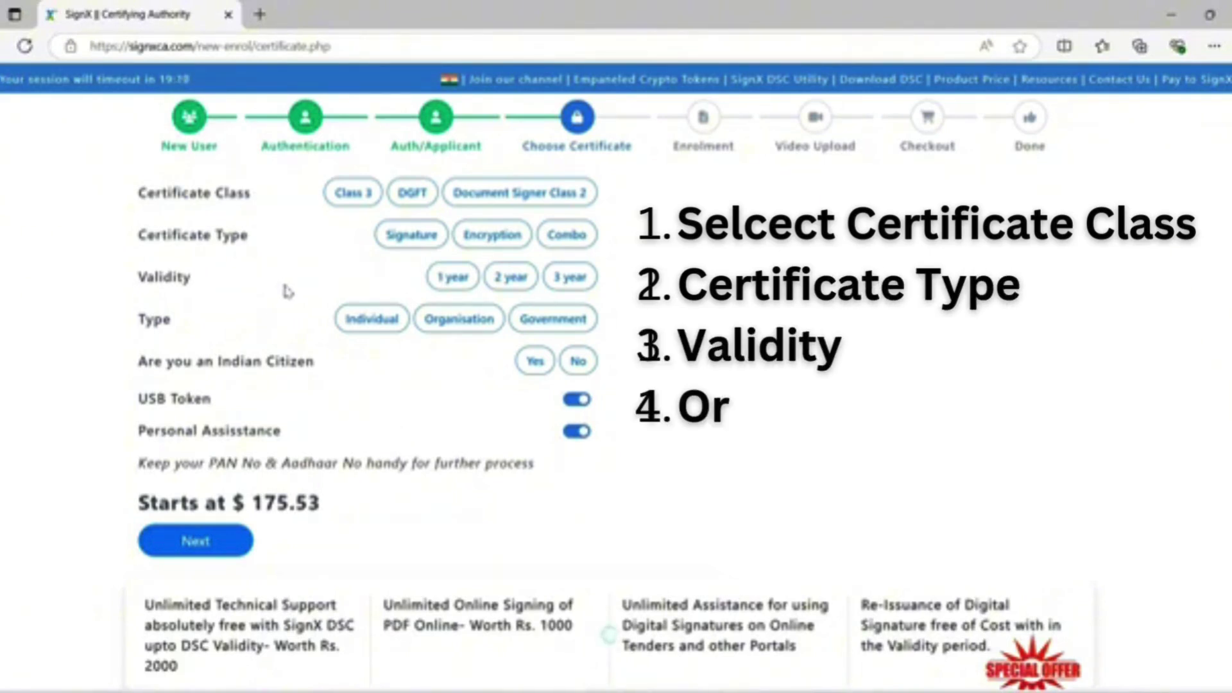
Select the Class 3 certificate and toggle off the add-ons to reveal the $83 base price.
left_click(353, 200)
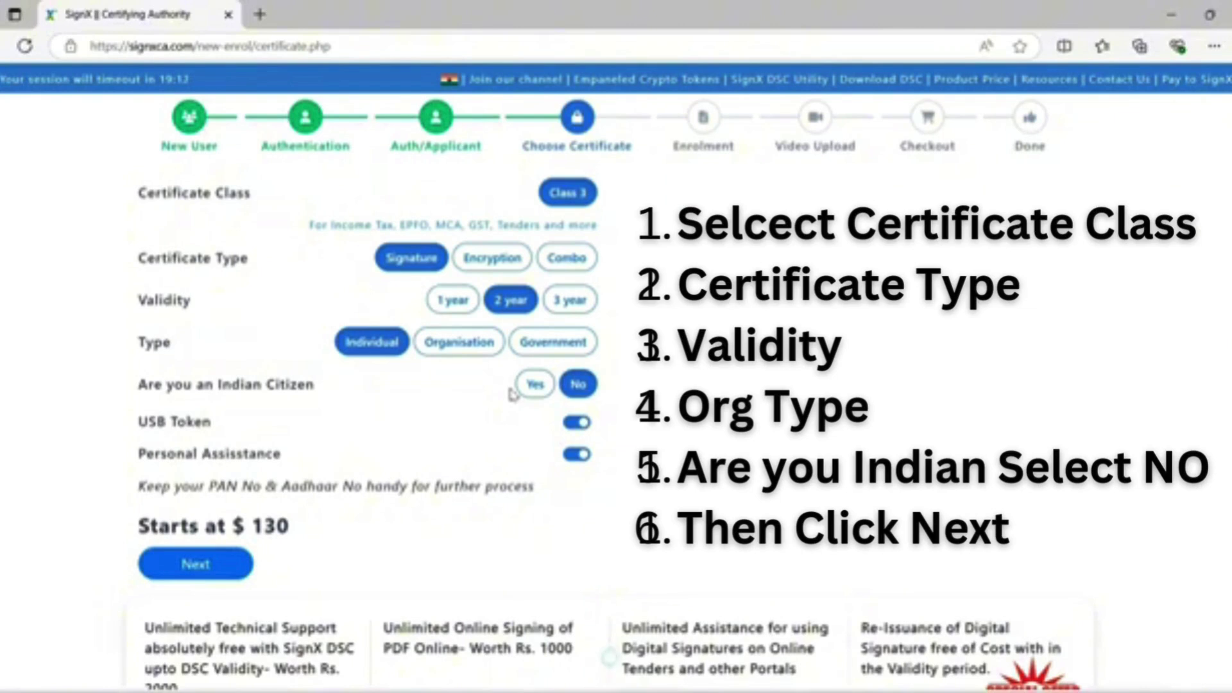
left_click(571, 423)
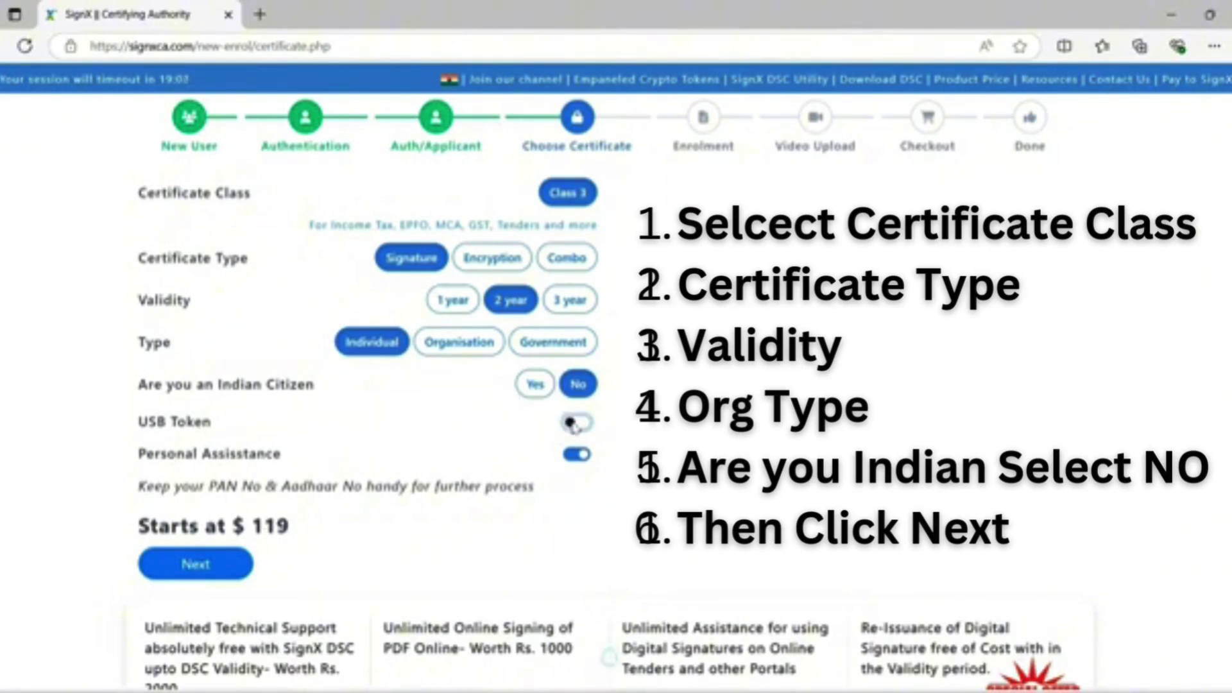
left_click(571, 423)
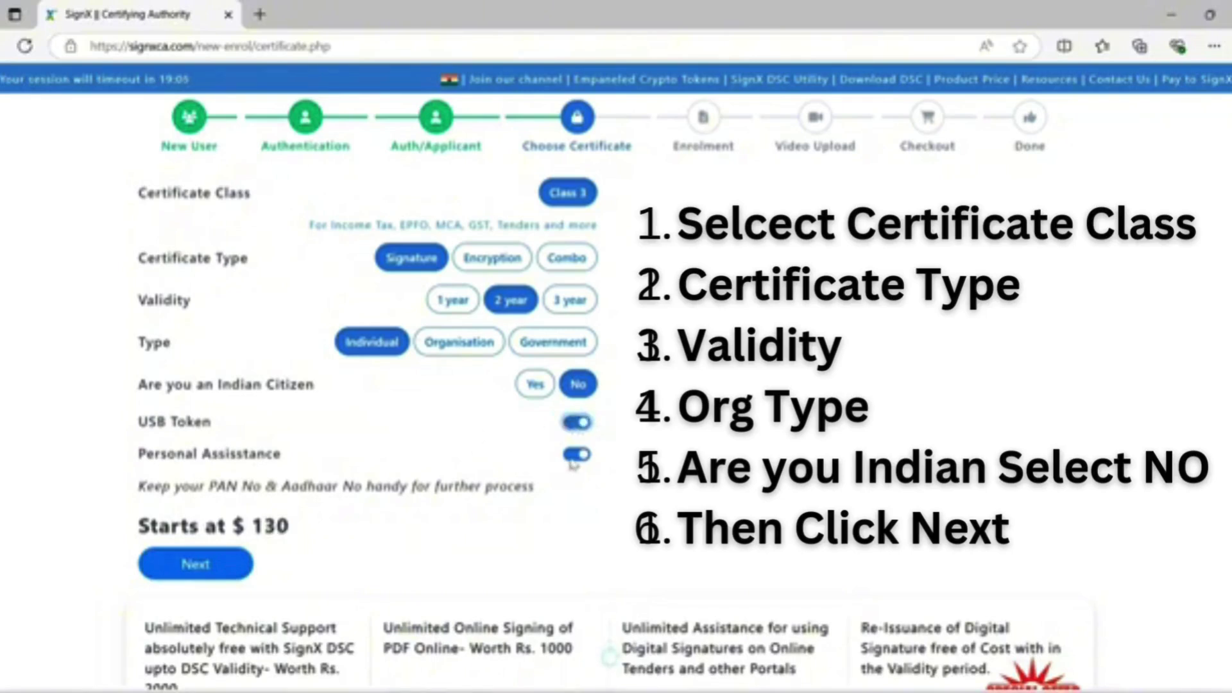
left_click(575, 455)
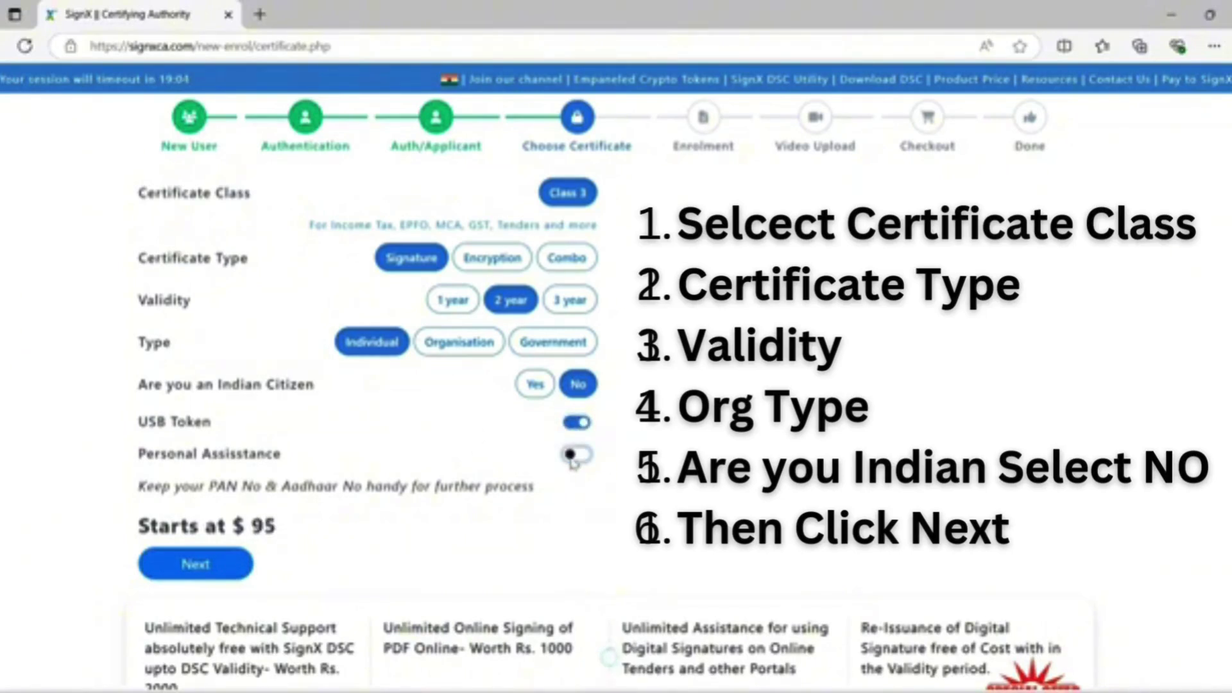
left_click(575, 457)
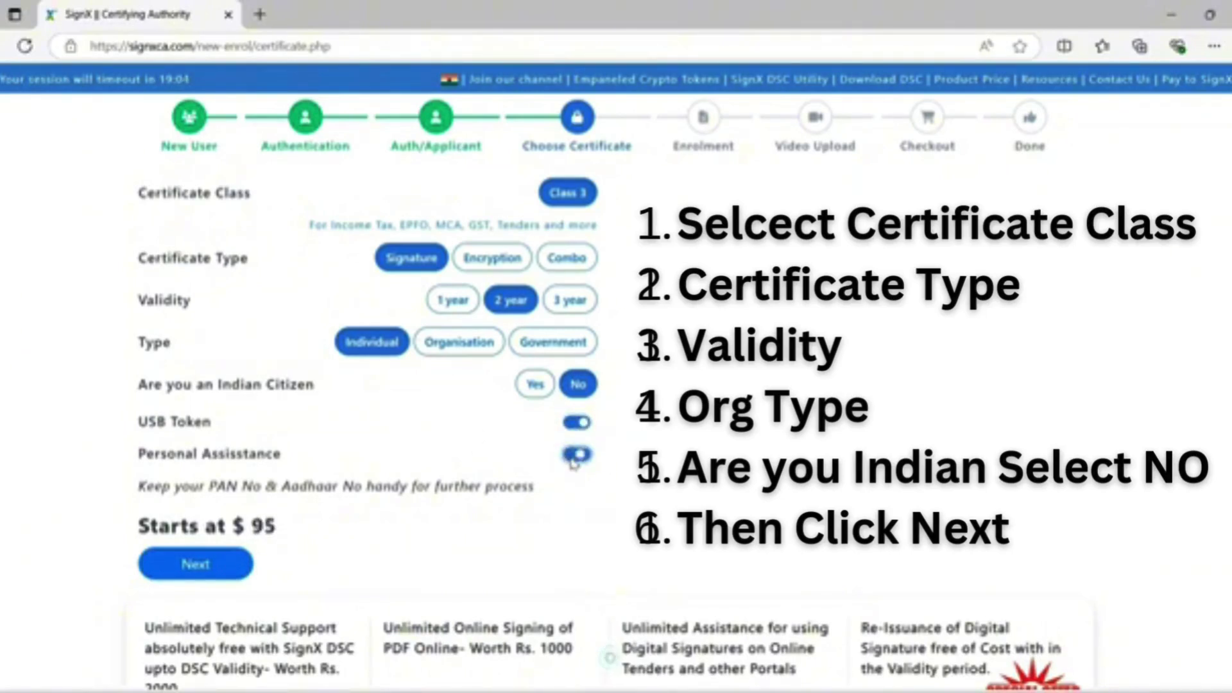
left_click(575, 423)
left_click(575, 455)
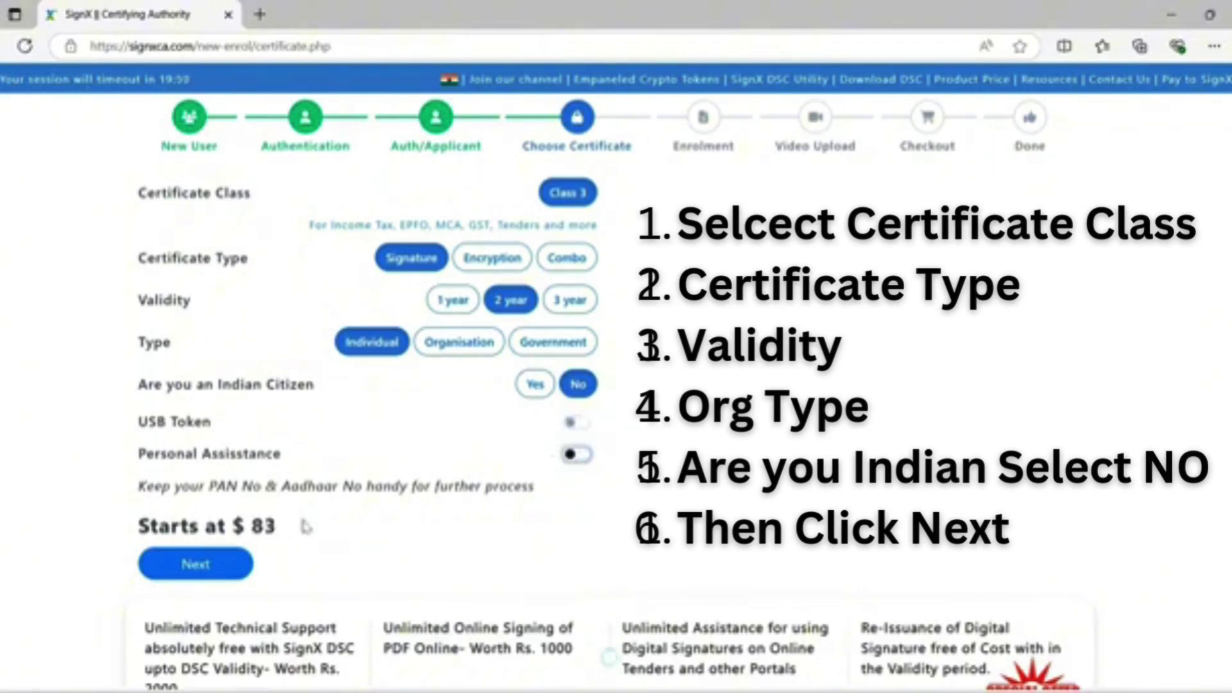
left_click_drag(283, 526, 228, 526)
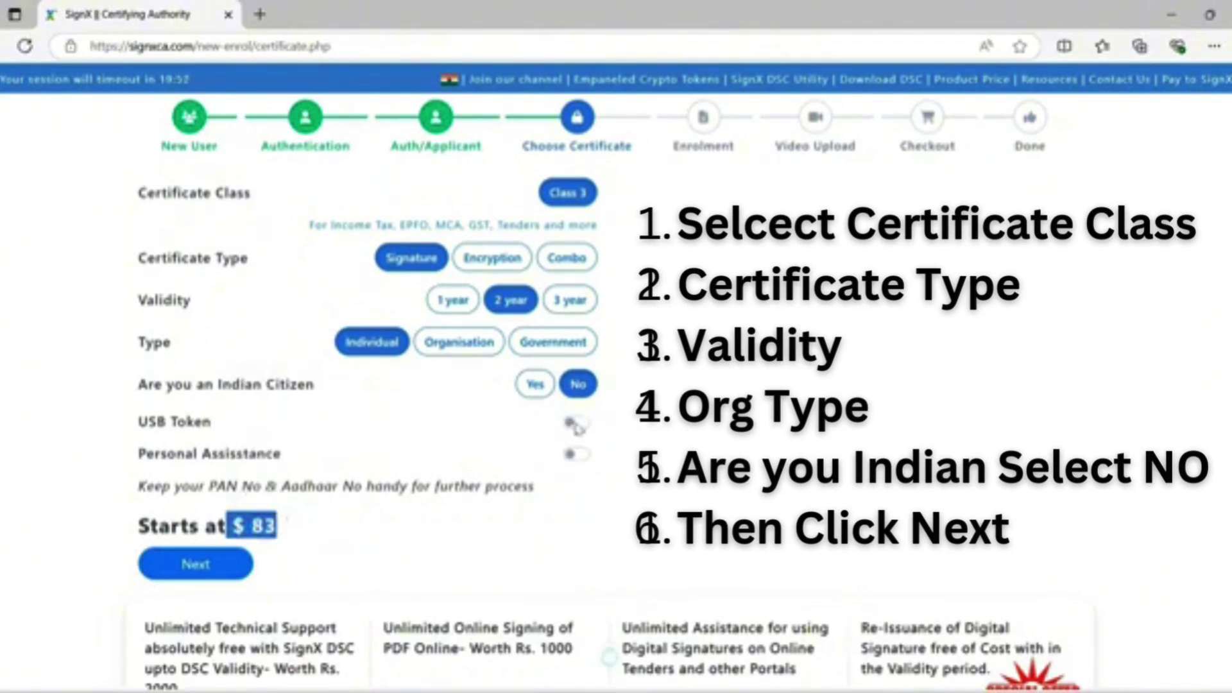
Re-enable USB Token and Personal Assistance ($130) and continue to the enrolment form.
left_click(576, 423)
left_click(577, 454)
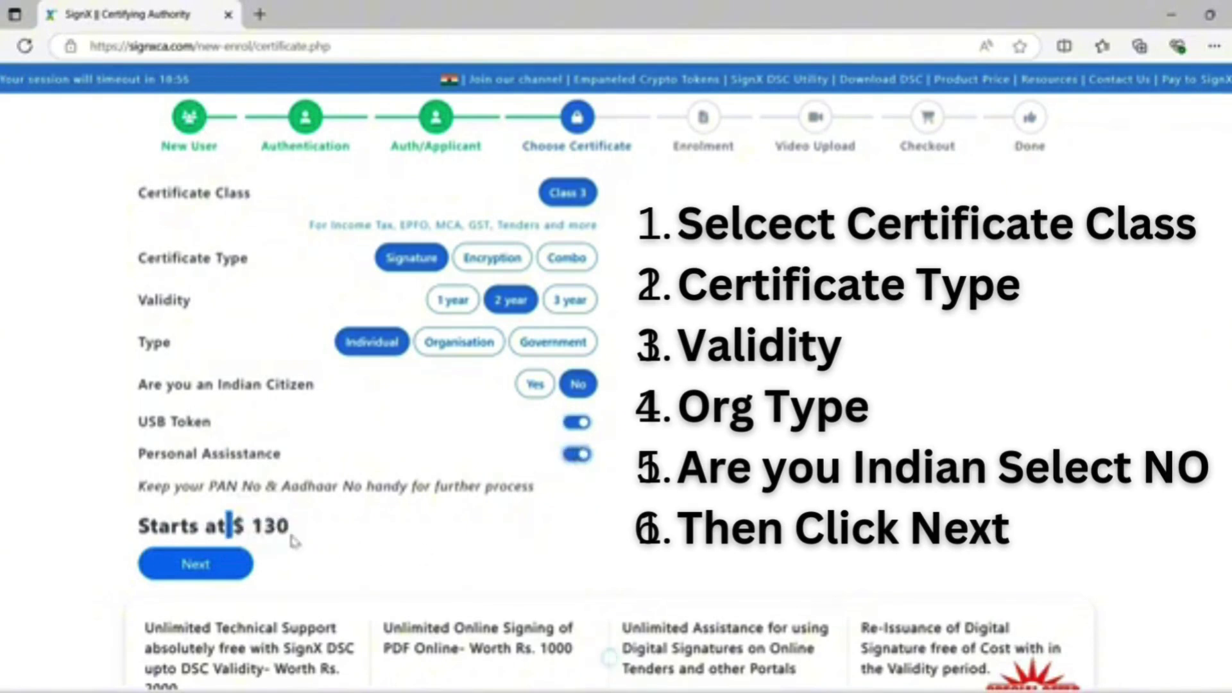
left_click(579, 455)
left_click(579, 455)
left_click(226, 574)
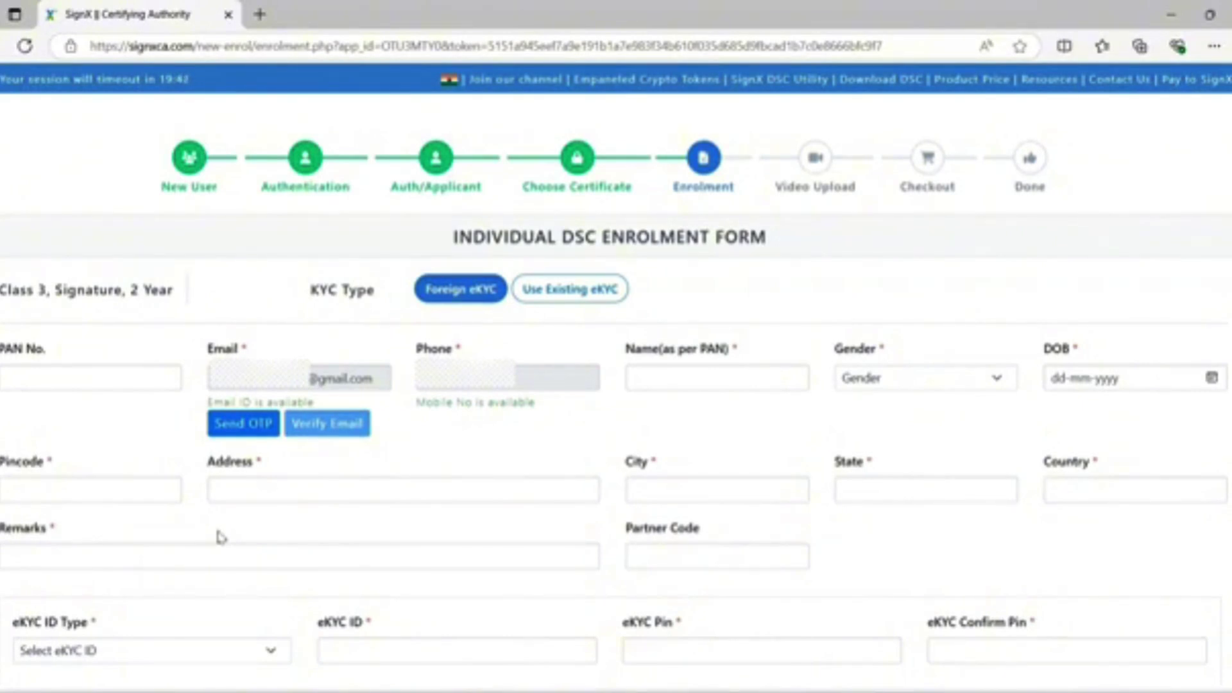
Fill in the applicant's name, set gender to Male, and enter the date of birth.
left_click(682, 382)
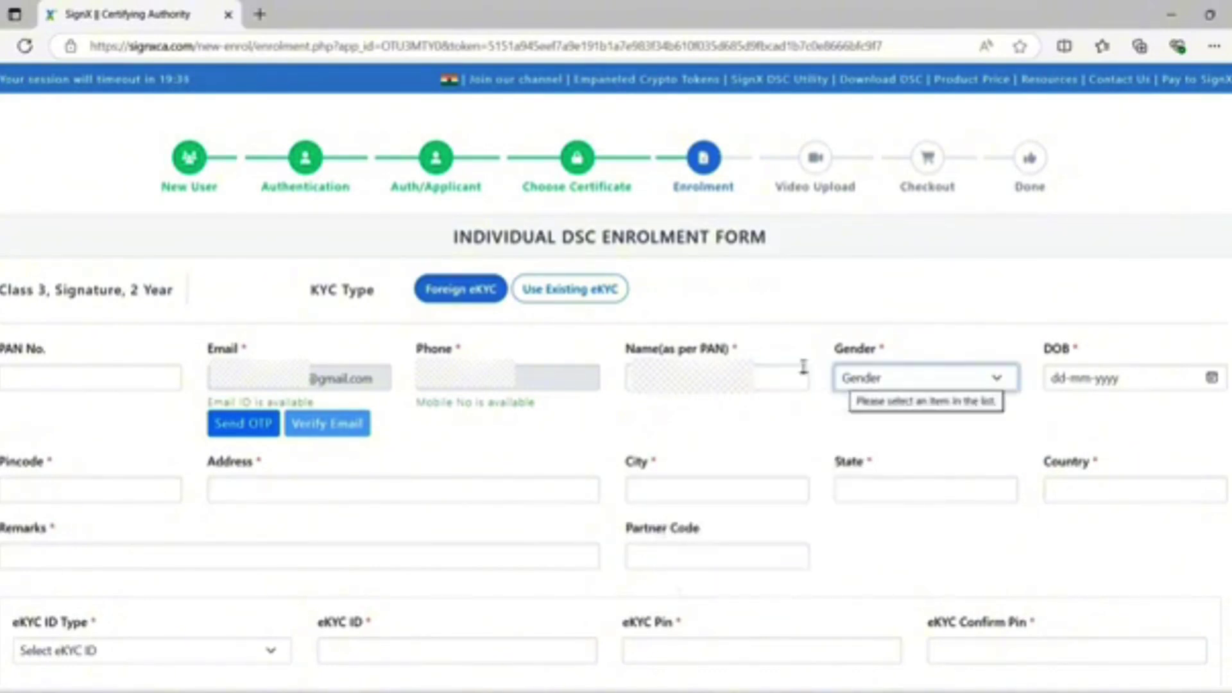
left_click(918, 382)
left_click(886, 429)
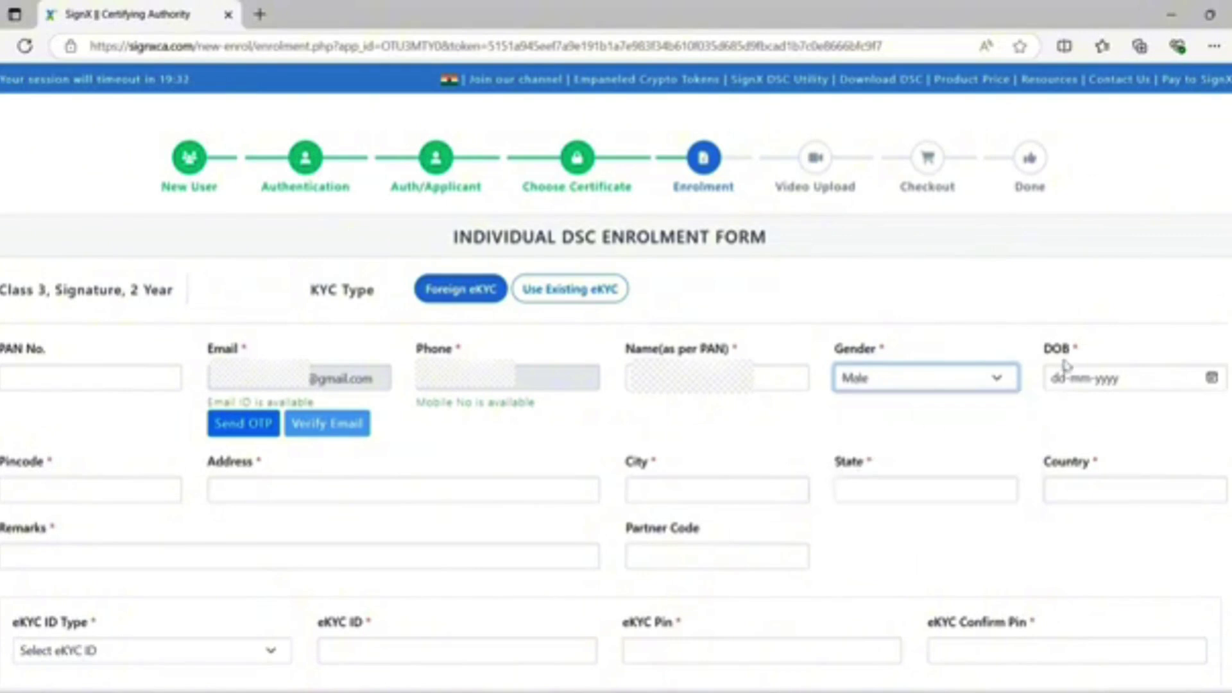
left_click(1056, 379)
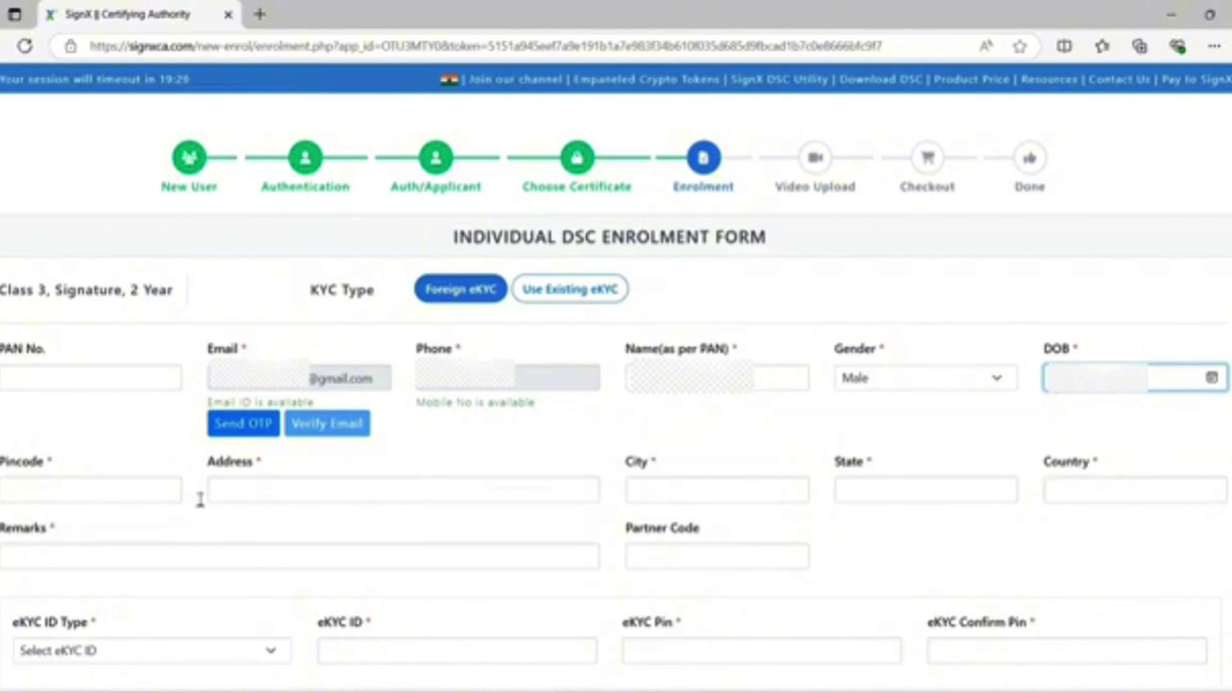
Enter the pincode, then fill the address and city from saved suggestions.
left_click(130, 496)
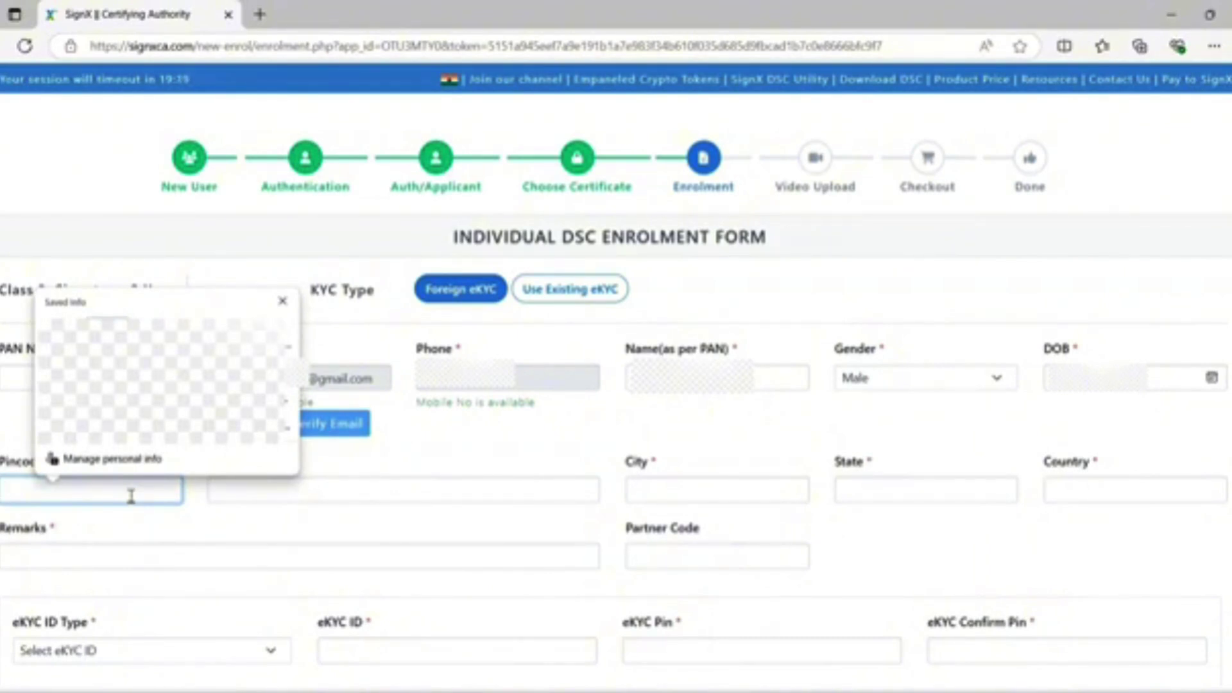
type("560708")
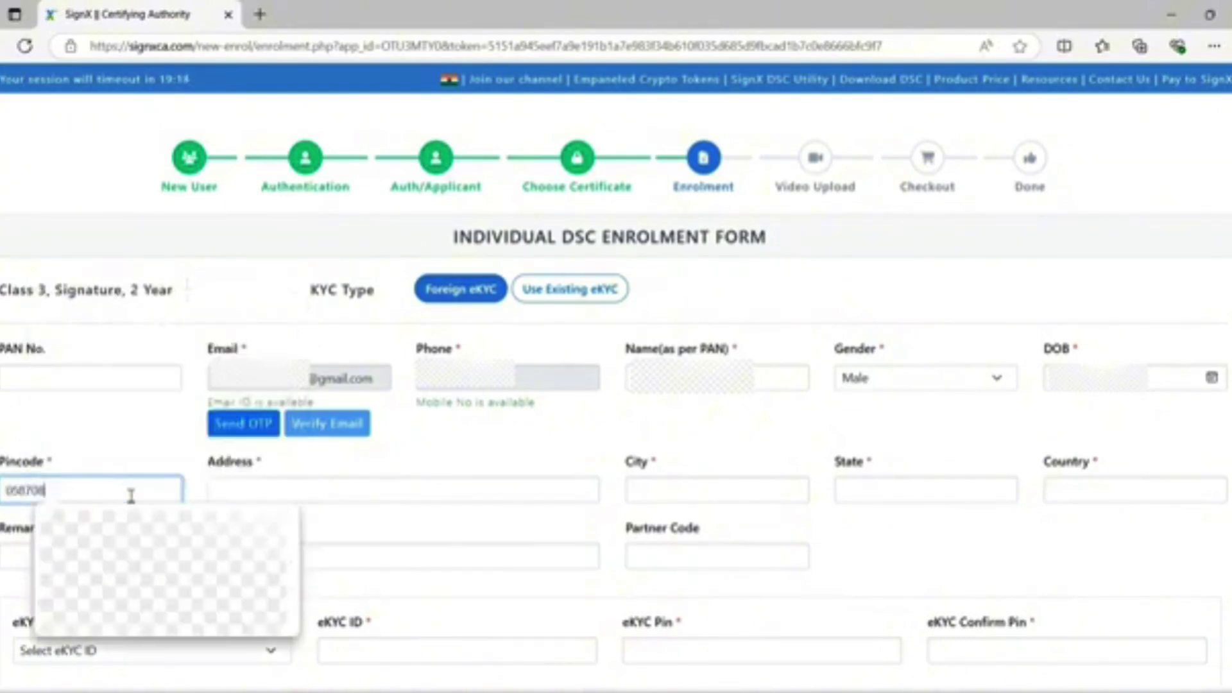
left_click(225, 491)
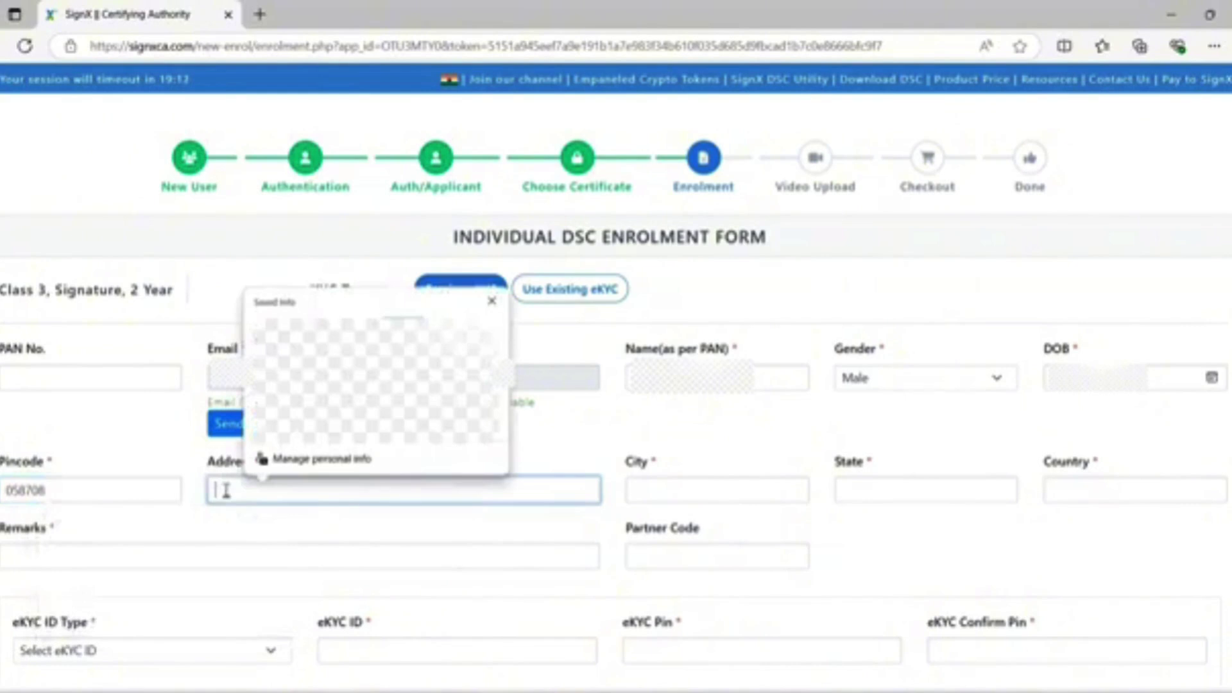
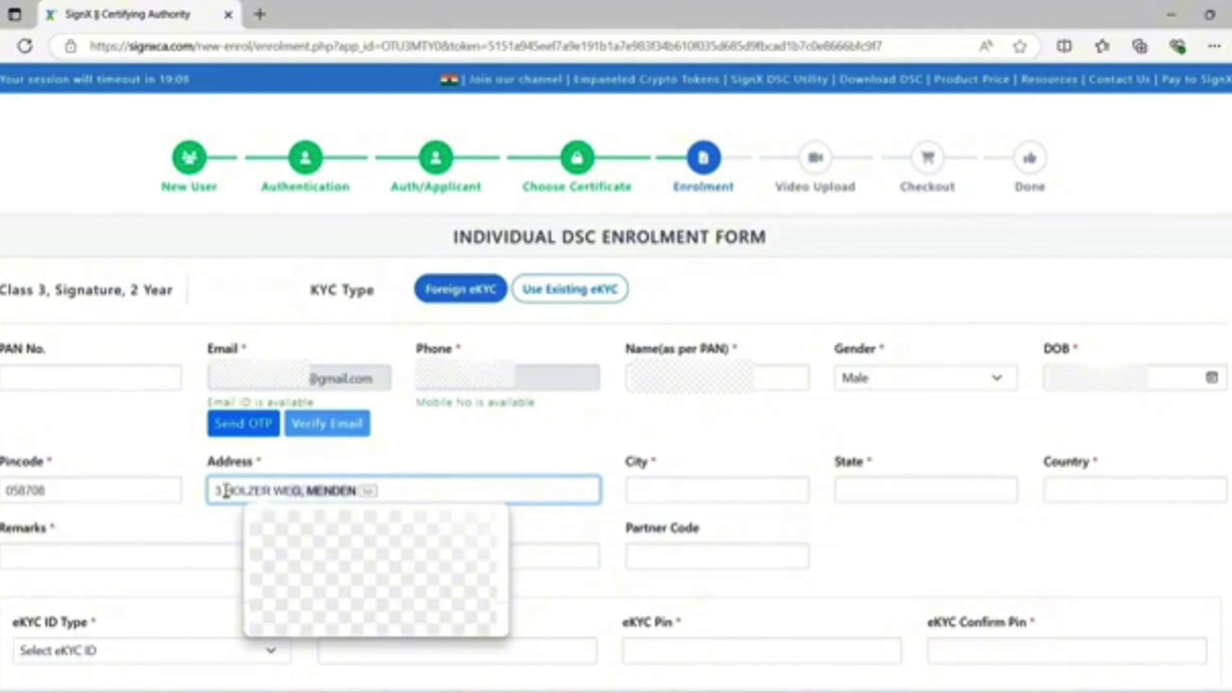
key("Return")
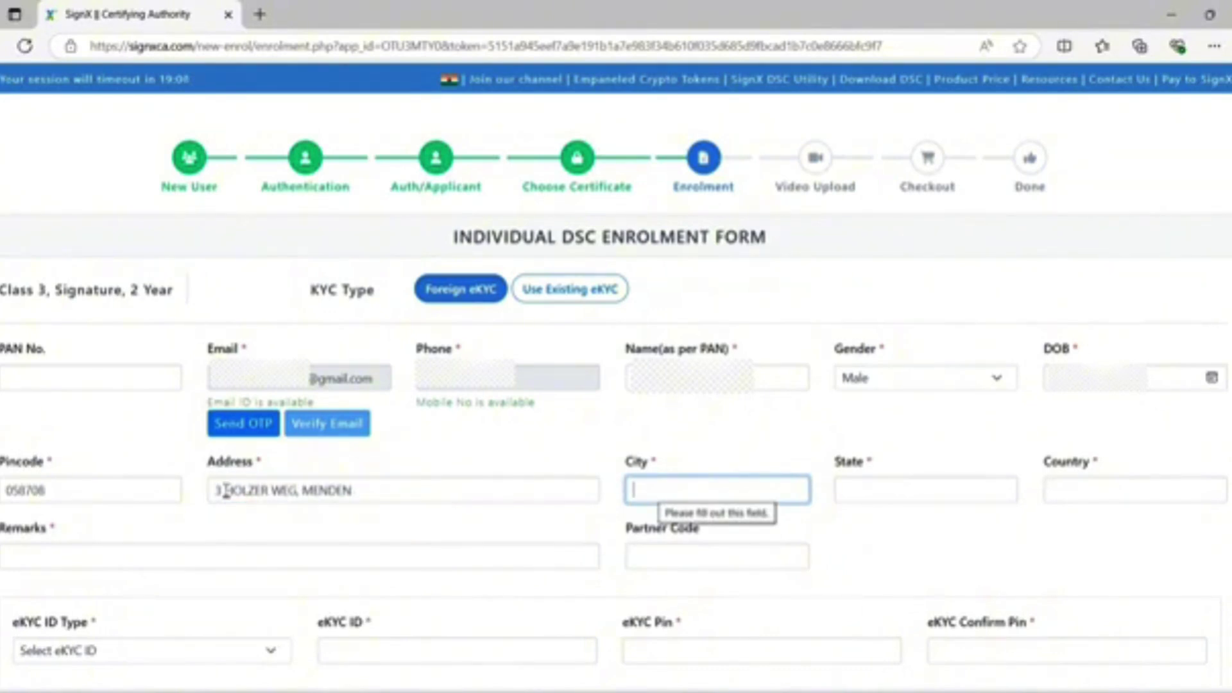
type("SAUERLAND")
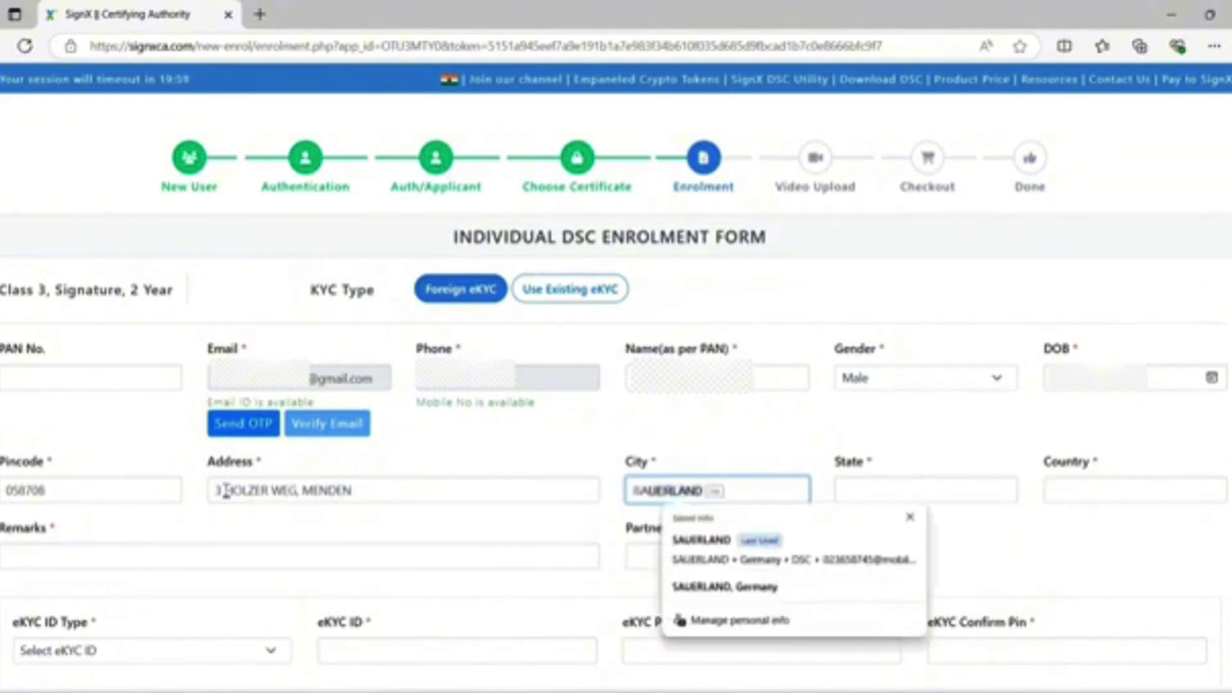
key("Tab")
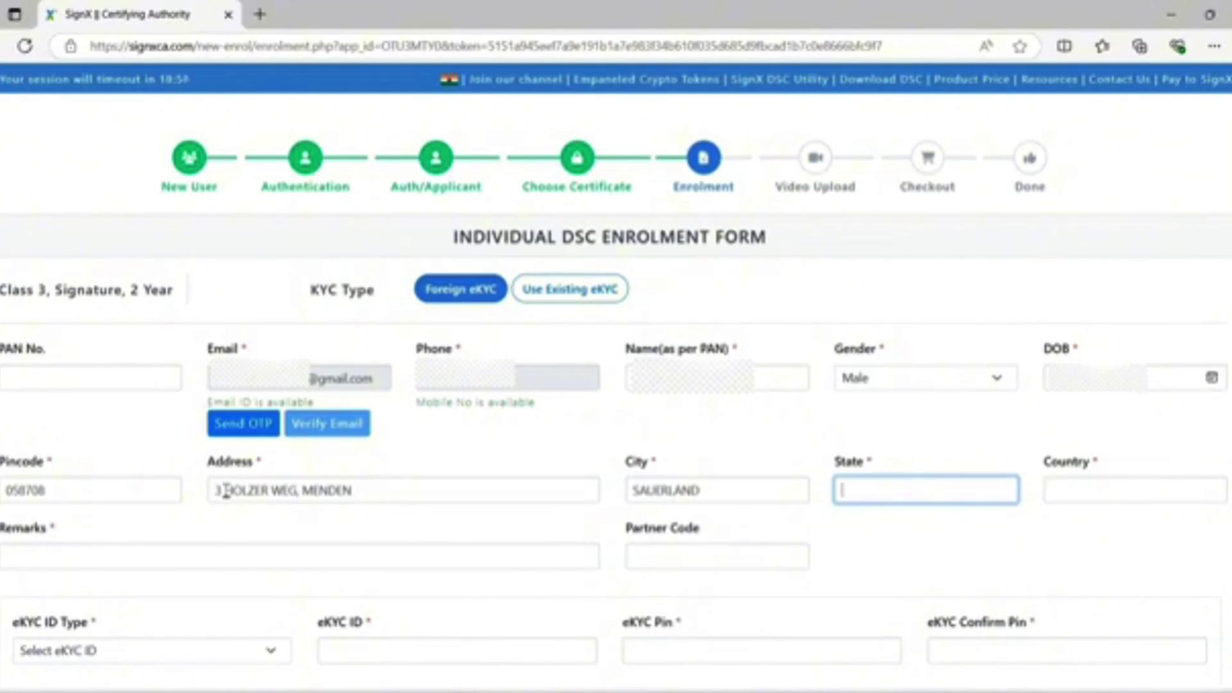
Set state SAUERLAND and country Germany, and add remarks 'DSC'.
type("SAUERLAND")
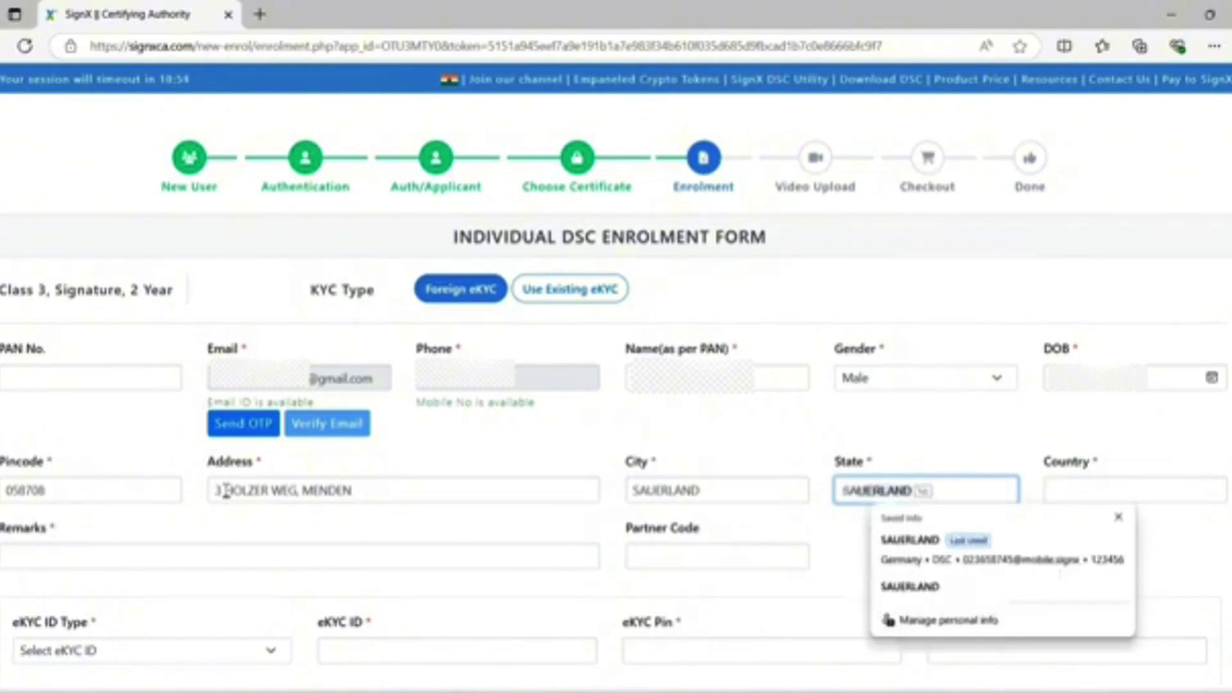
key("Tab")
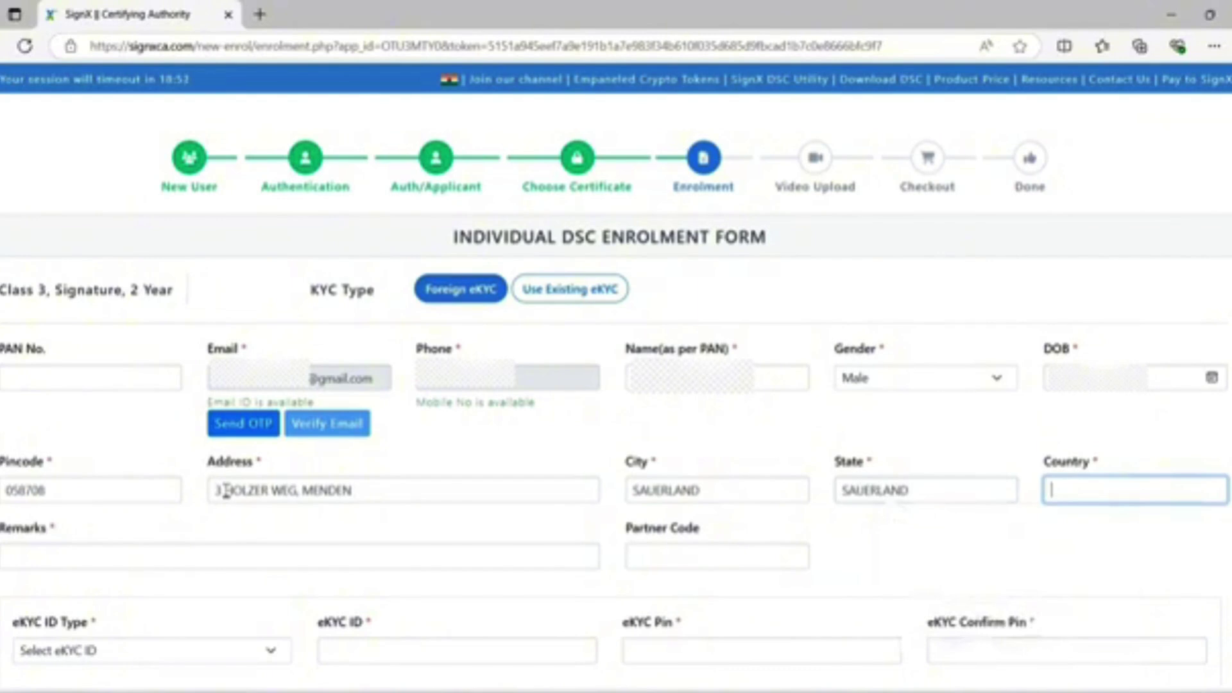
type("GER")
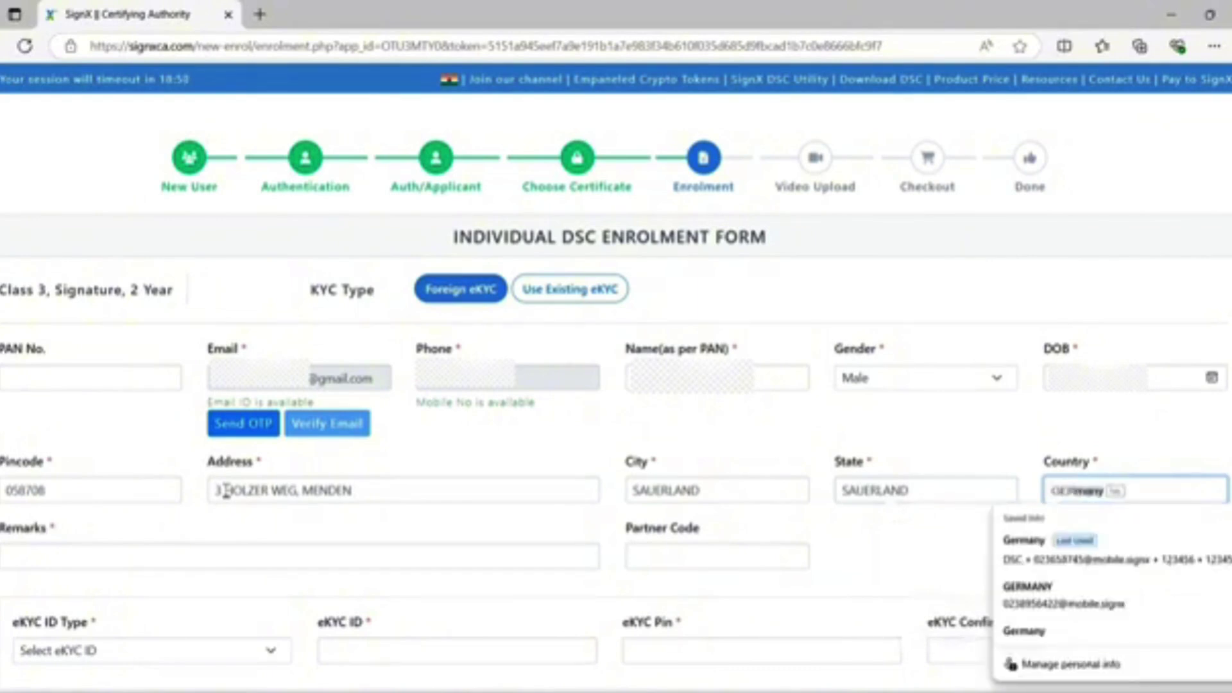
key("Tab")
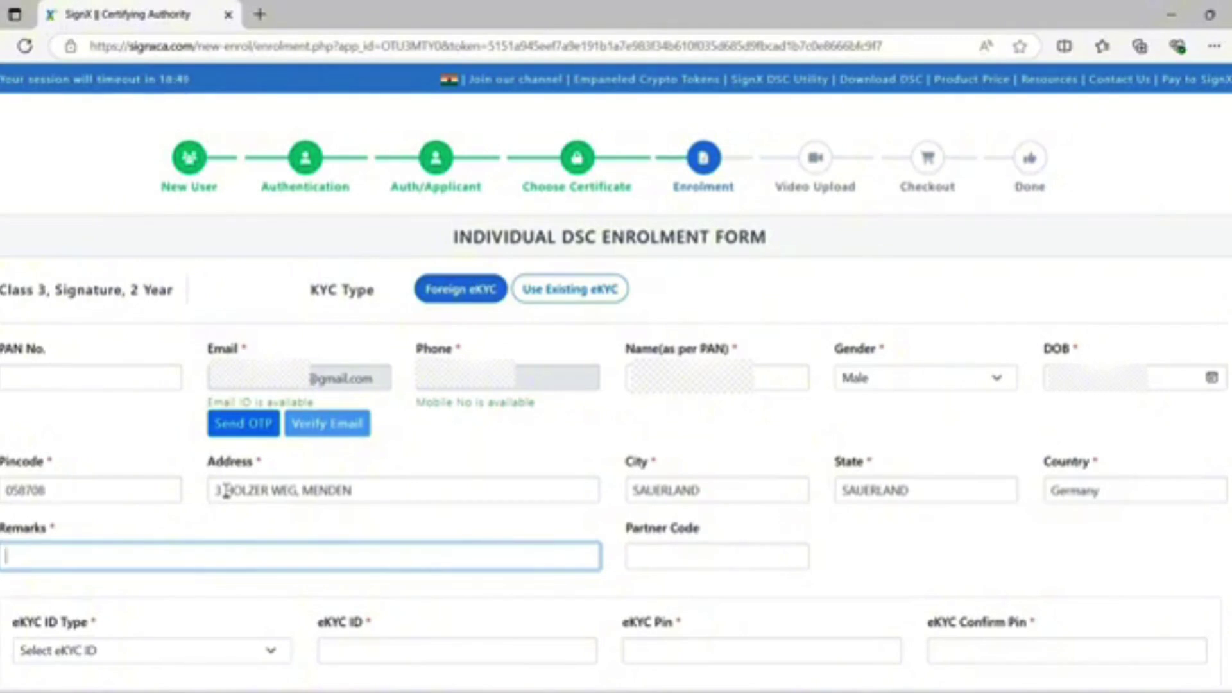
type("DSC")
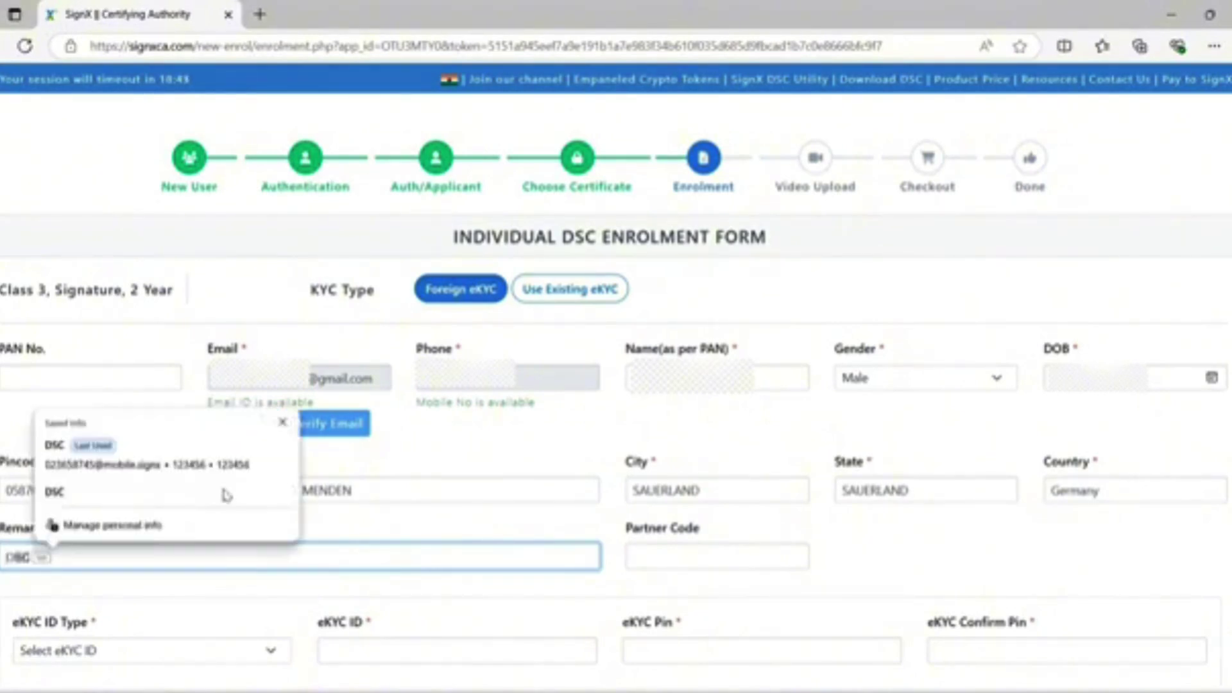
key("Tab")
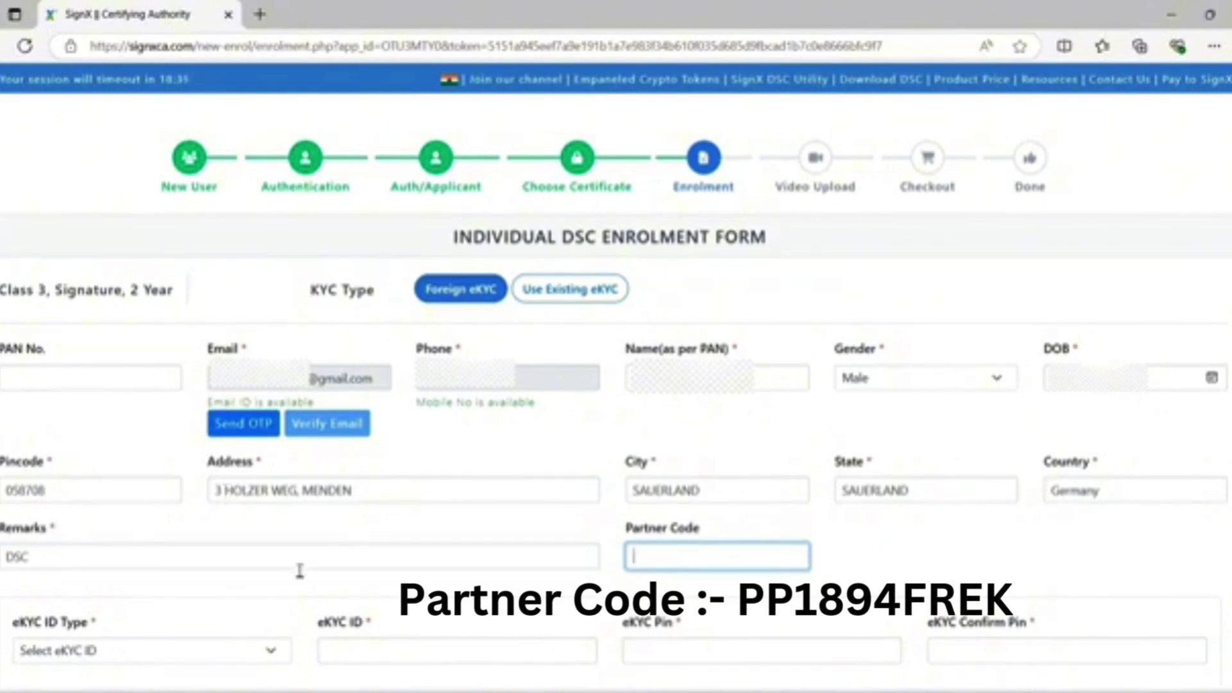
Set eKYC ID type to Custom Username, enter an available username, and set and confirm the eKYC PIN.
scroll(249, 612, "down", 1)
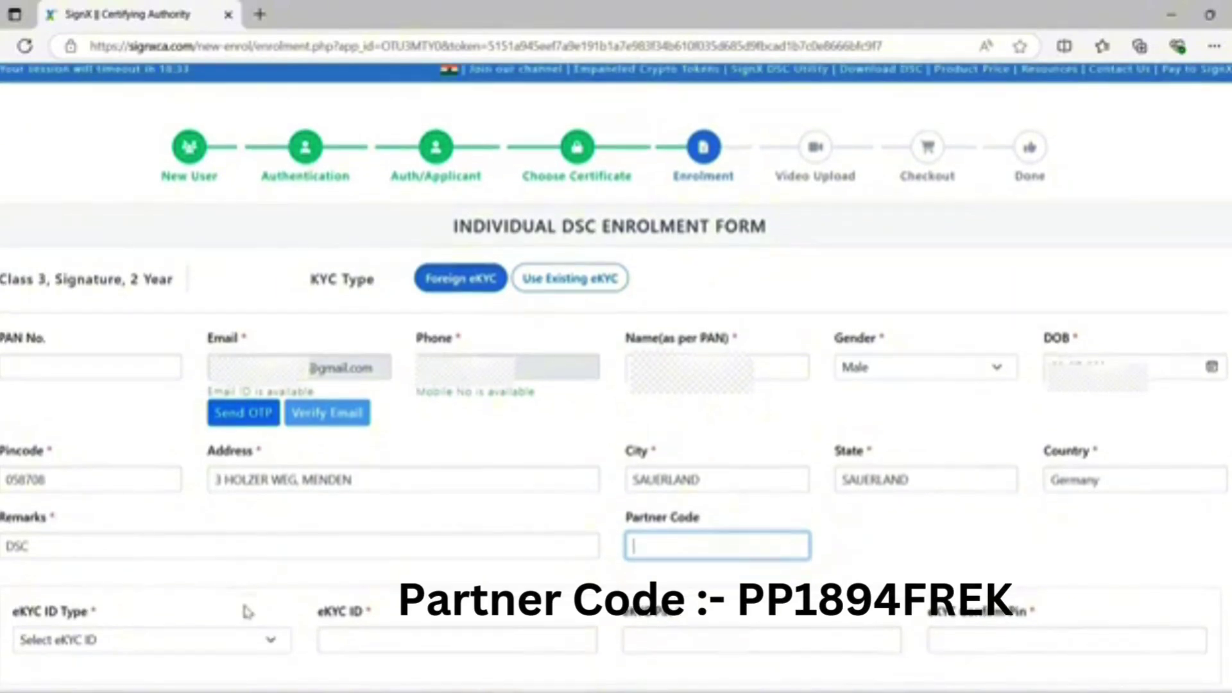
left_click(176, 639)
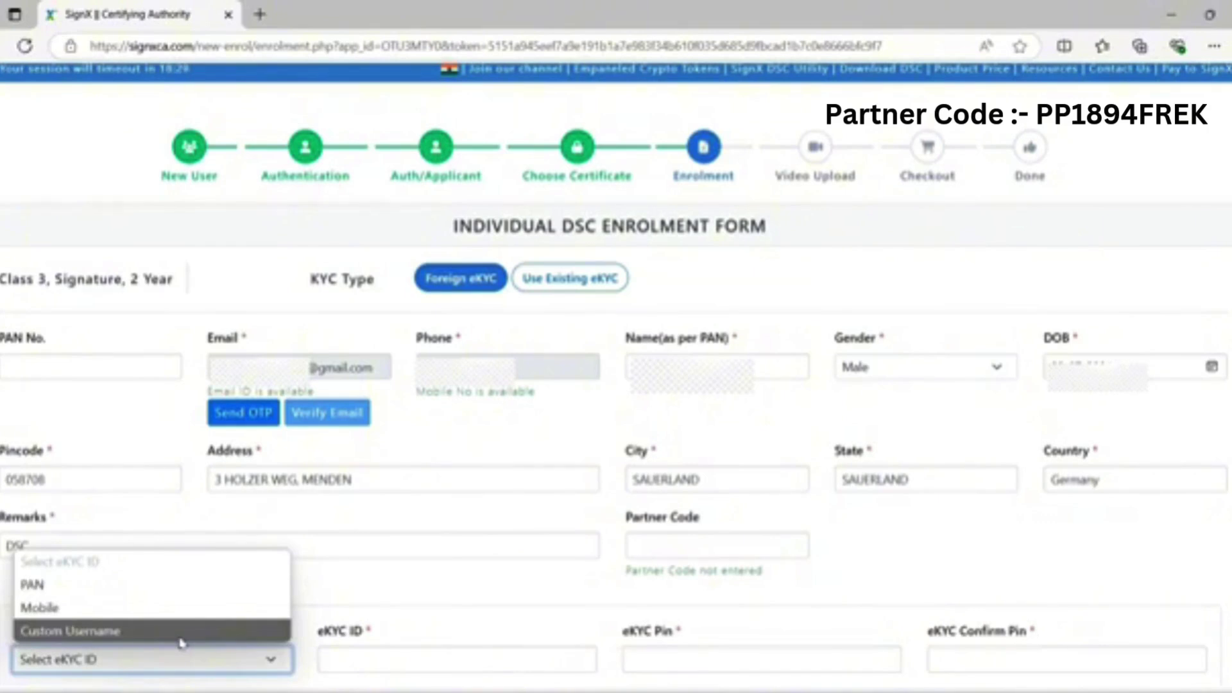
left_click(180, 636)
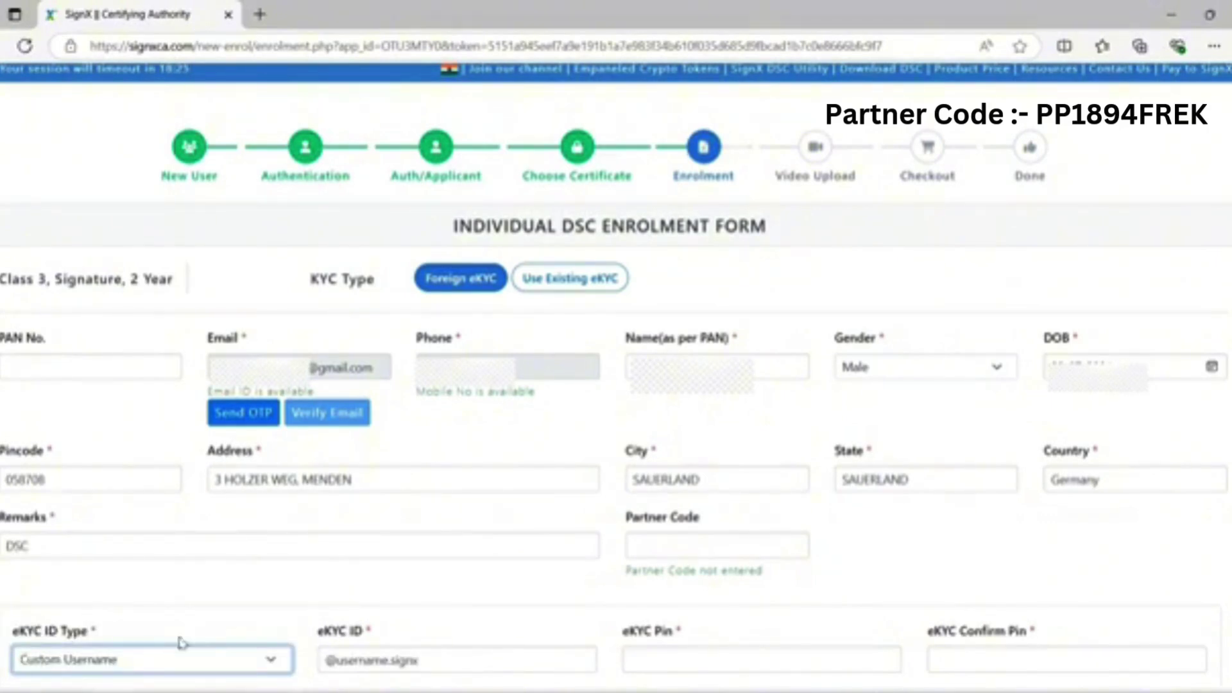
left_click(328, 662)
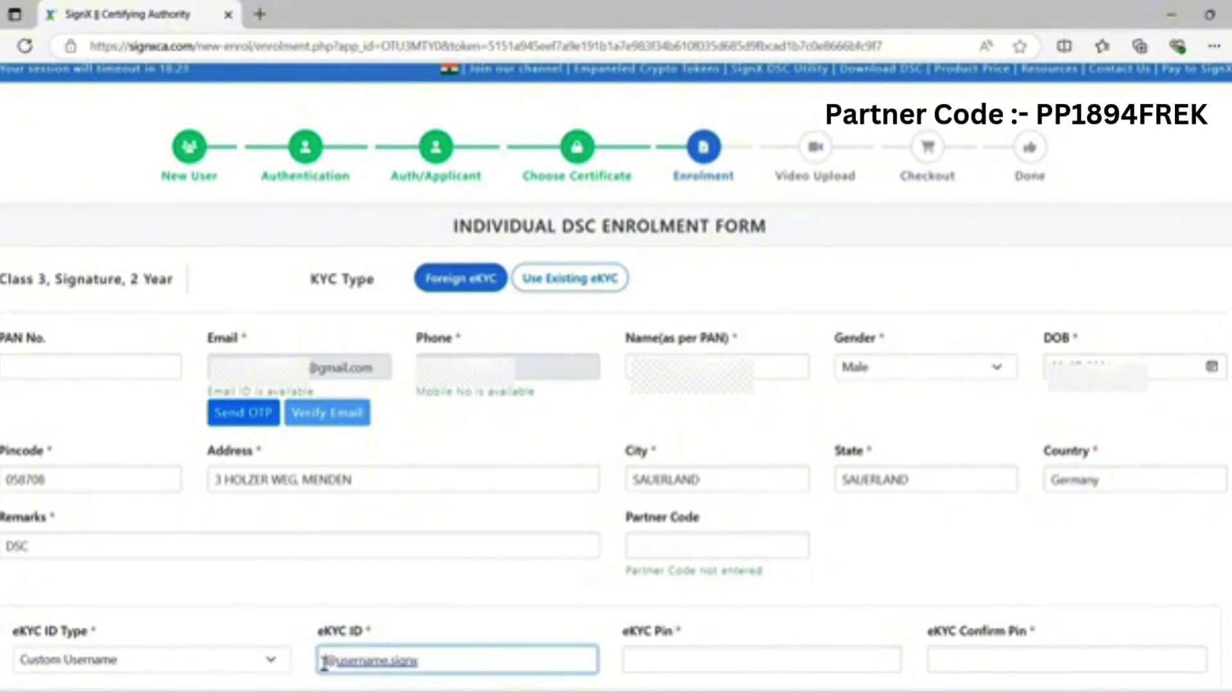
type("KAVI")
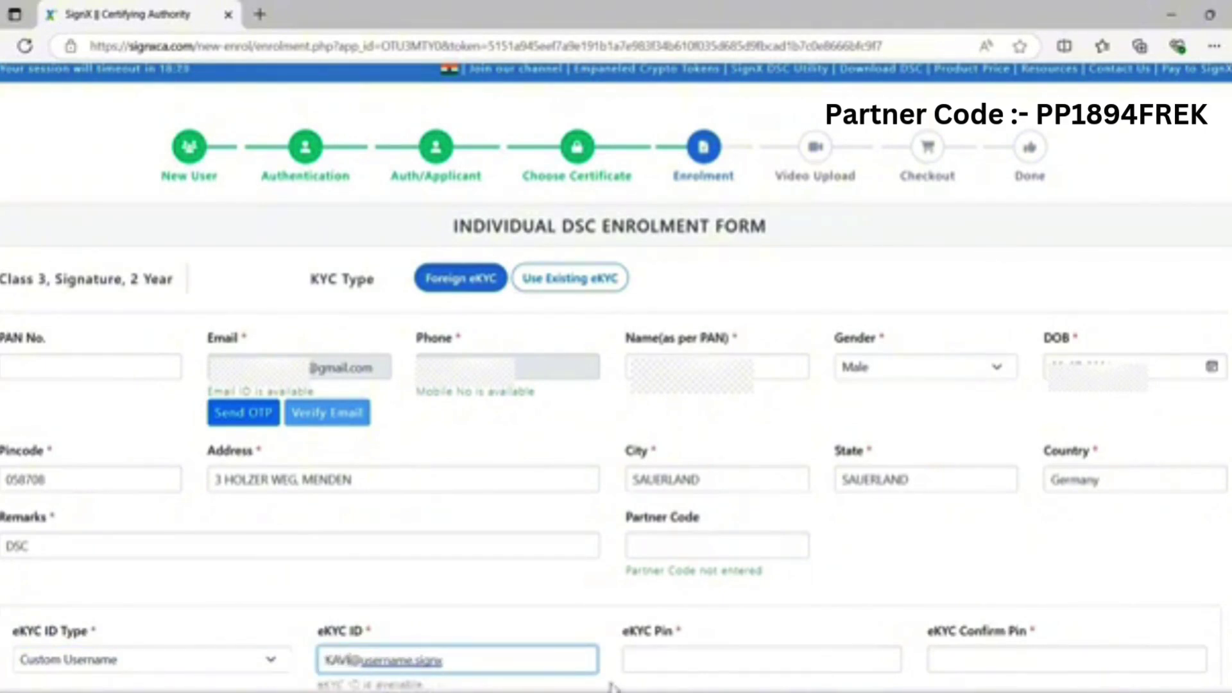
left_click(663, 664)
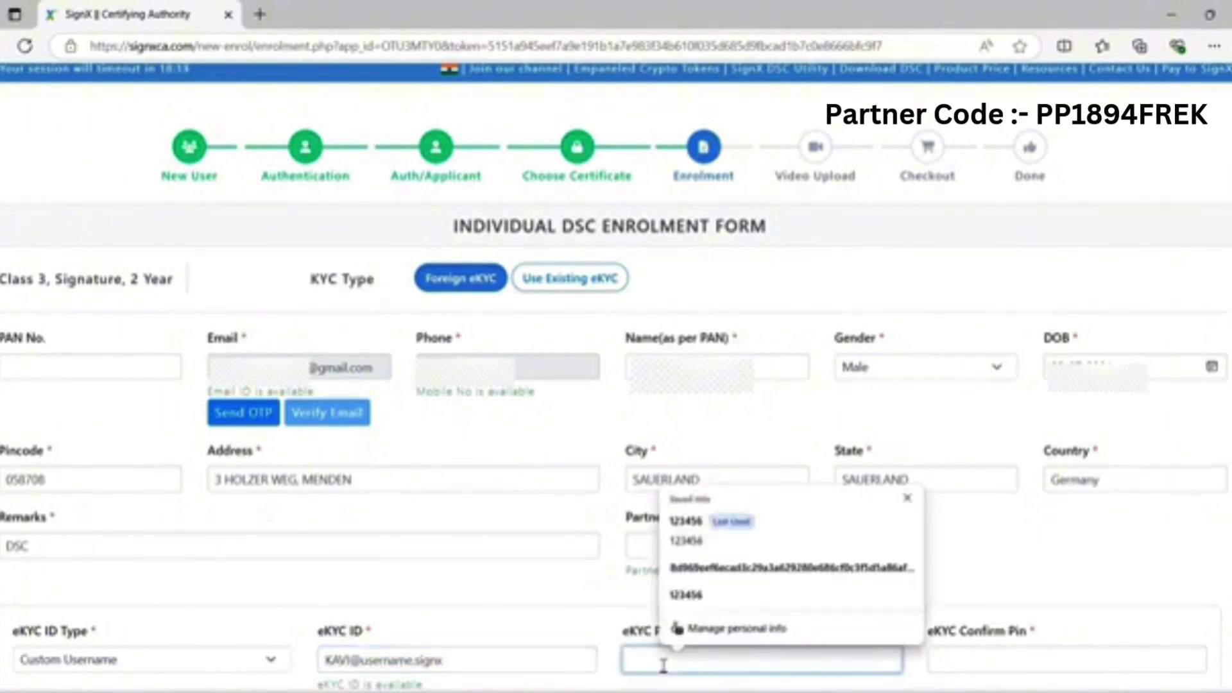
type("123456")
left_click(948, 664)
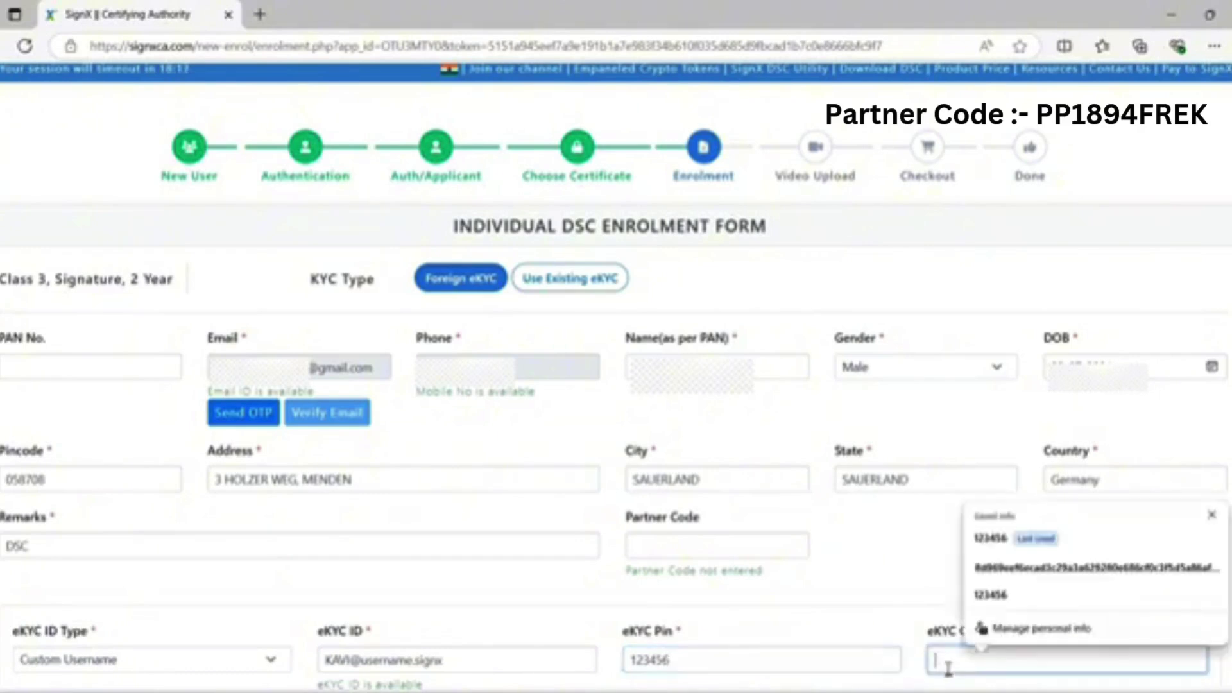
type("123456")
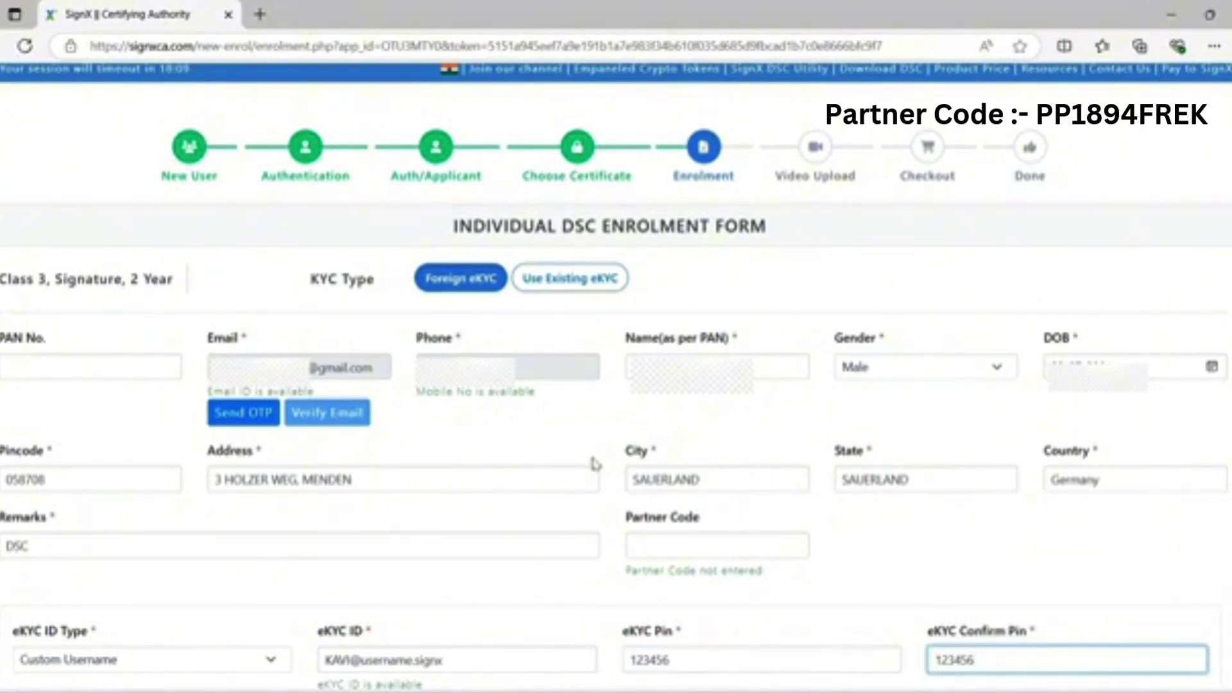
scroll(596, 463, "down", 7)
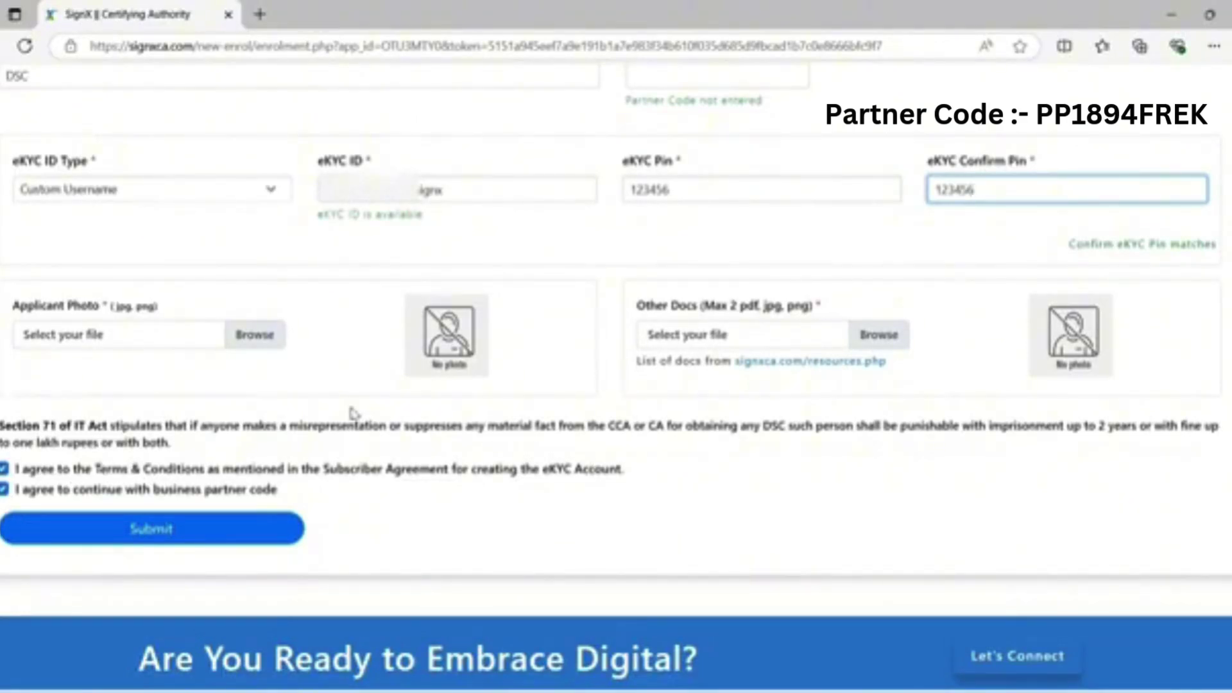
Attach the applicant photo from the Pictures > Camera Roll folder.
left_click(255, 335)
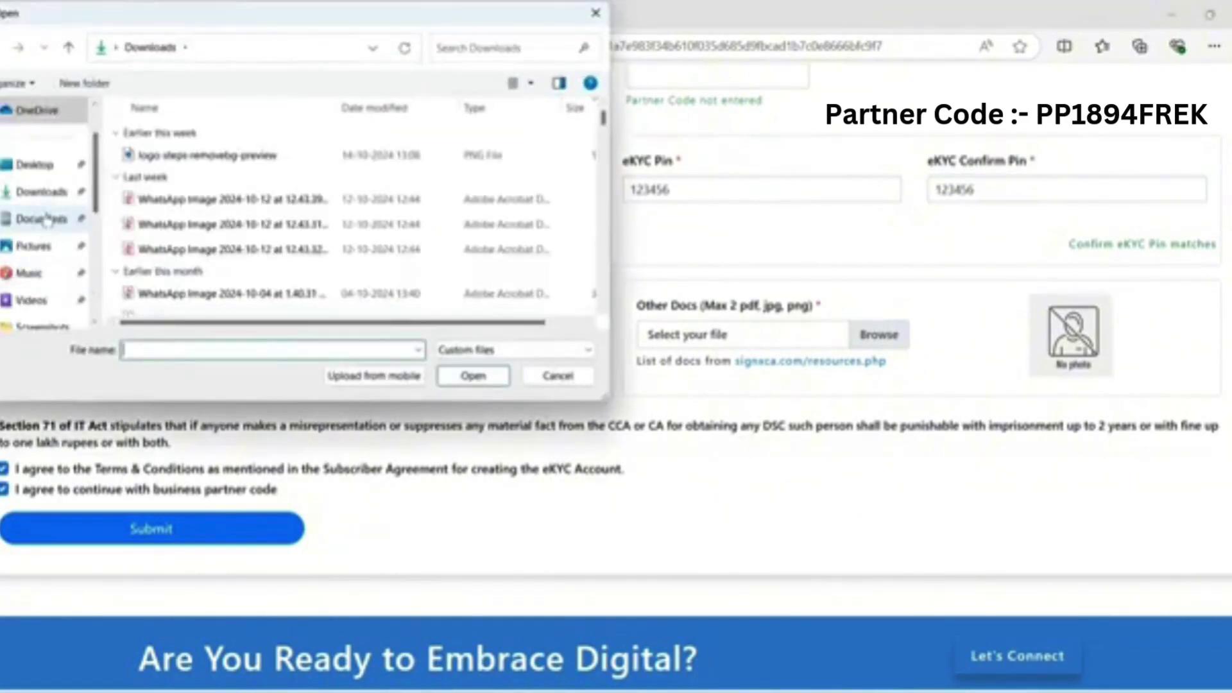
left_click(36, 246)
double_click(556, 142)
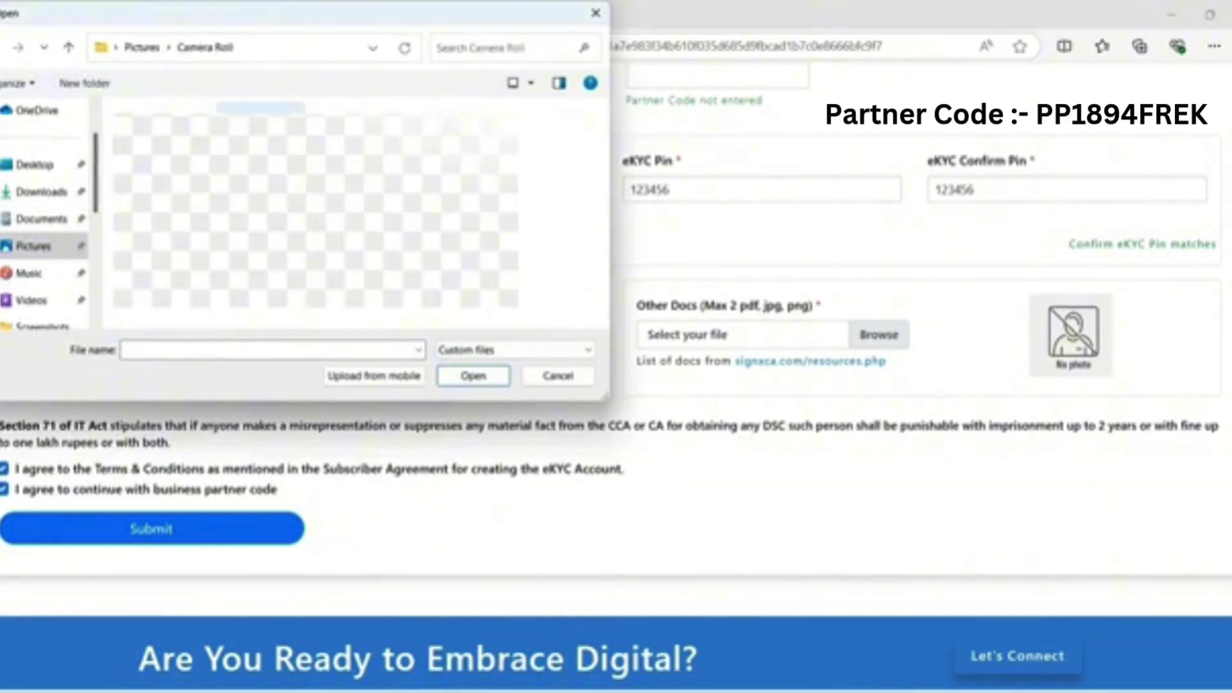
left_click(162, 108)
left_click(473, 376)
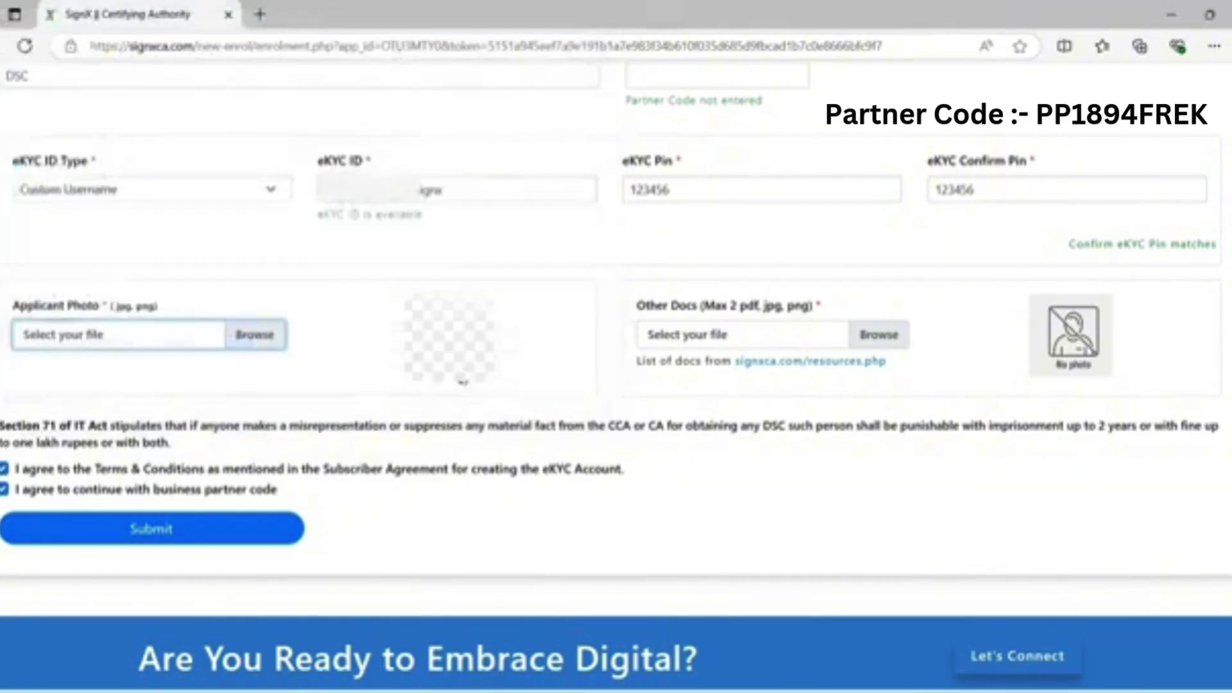
Attach the Authorization Letter PDF from Downloads under Other Docs.
left_click(879, 344)
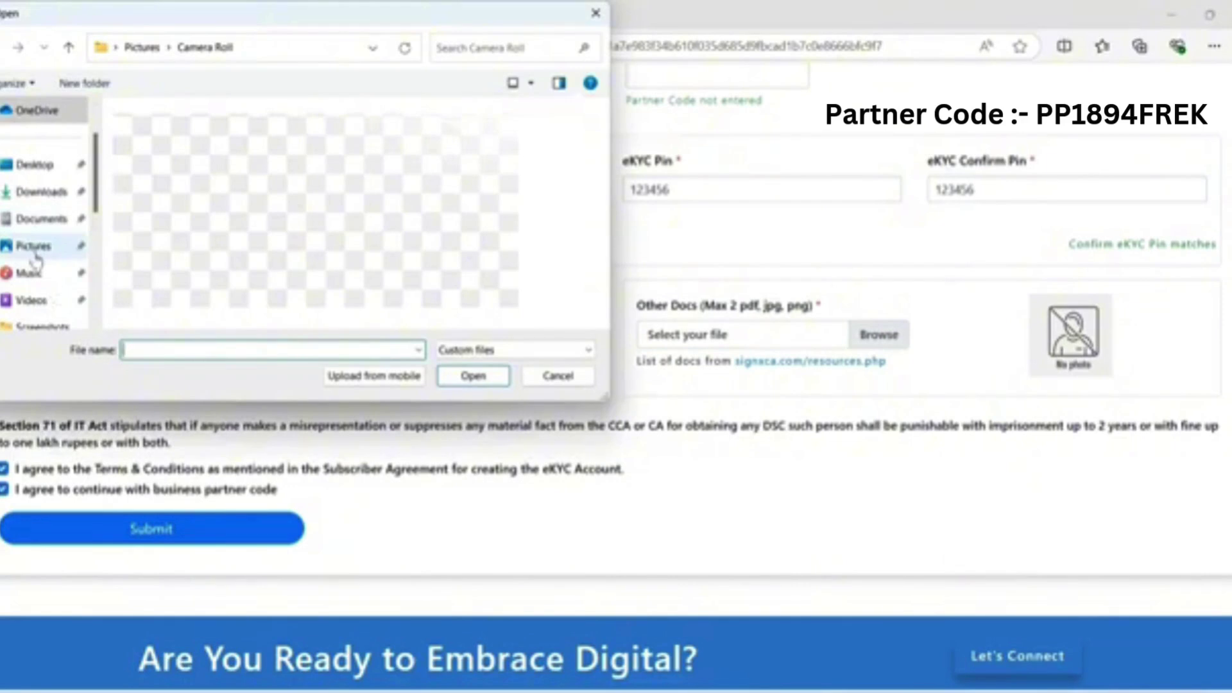
left_click(42, 218)
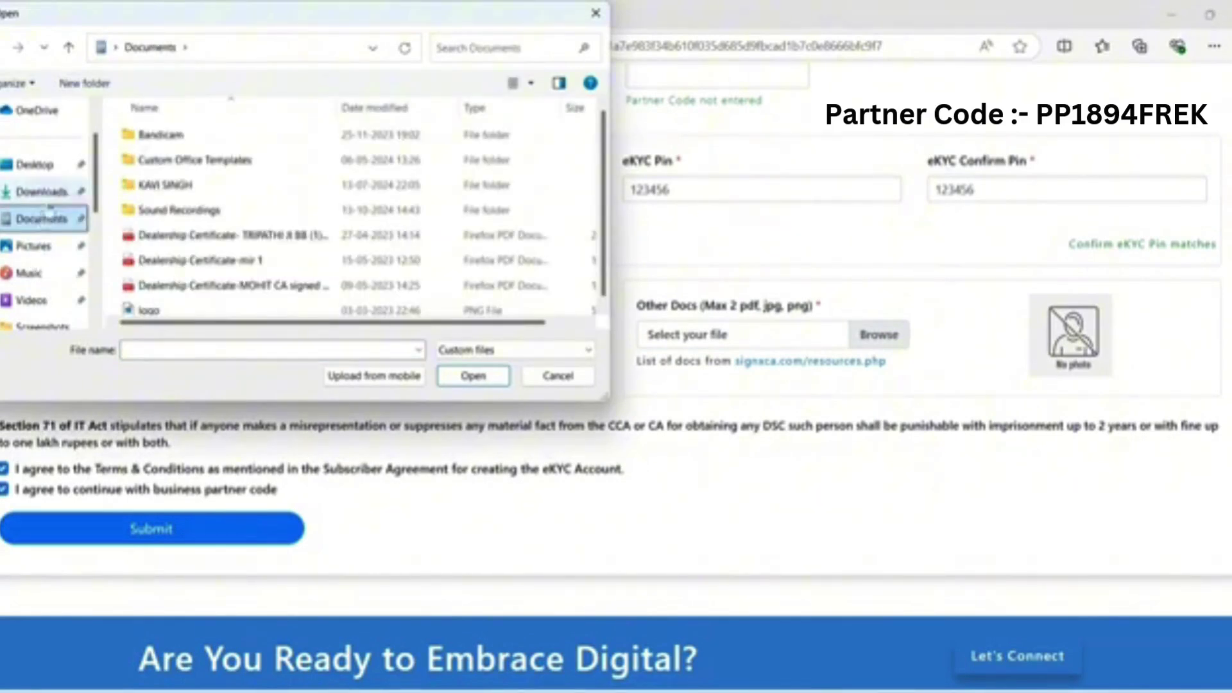
left_click(64, 192)
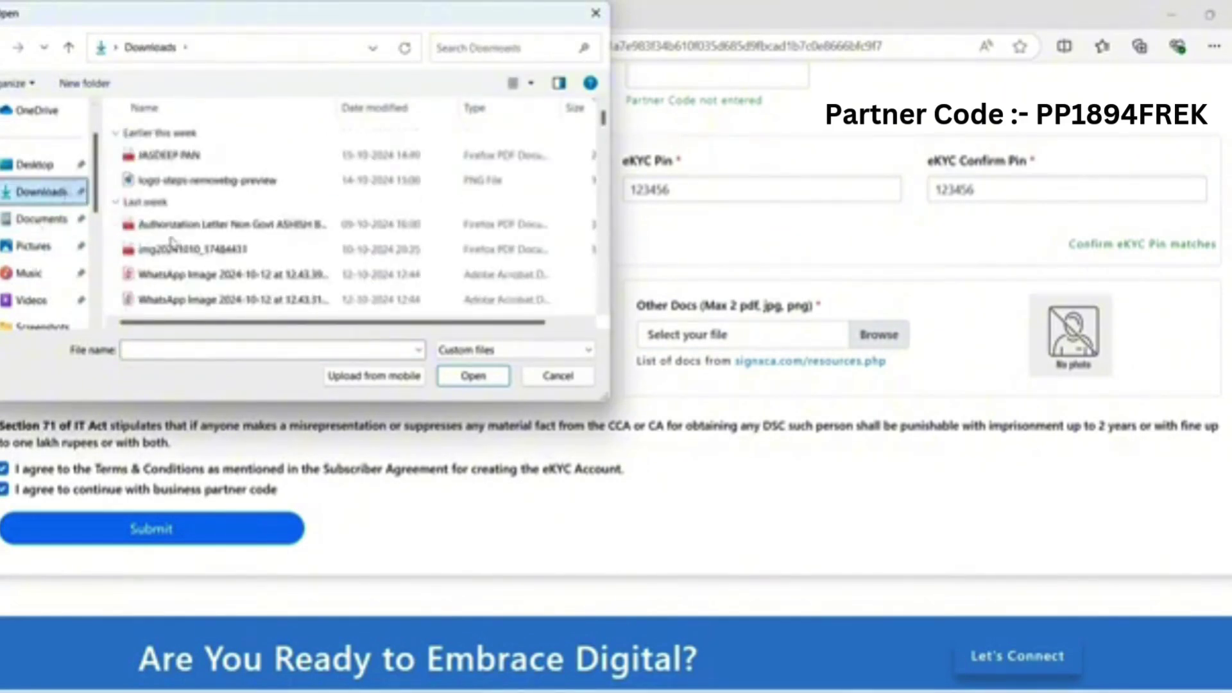
left_click(163, 226)
left_click(468, 377)
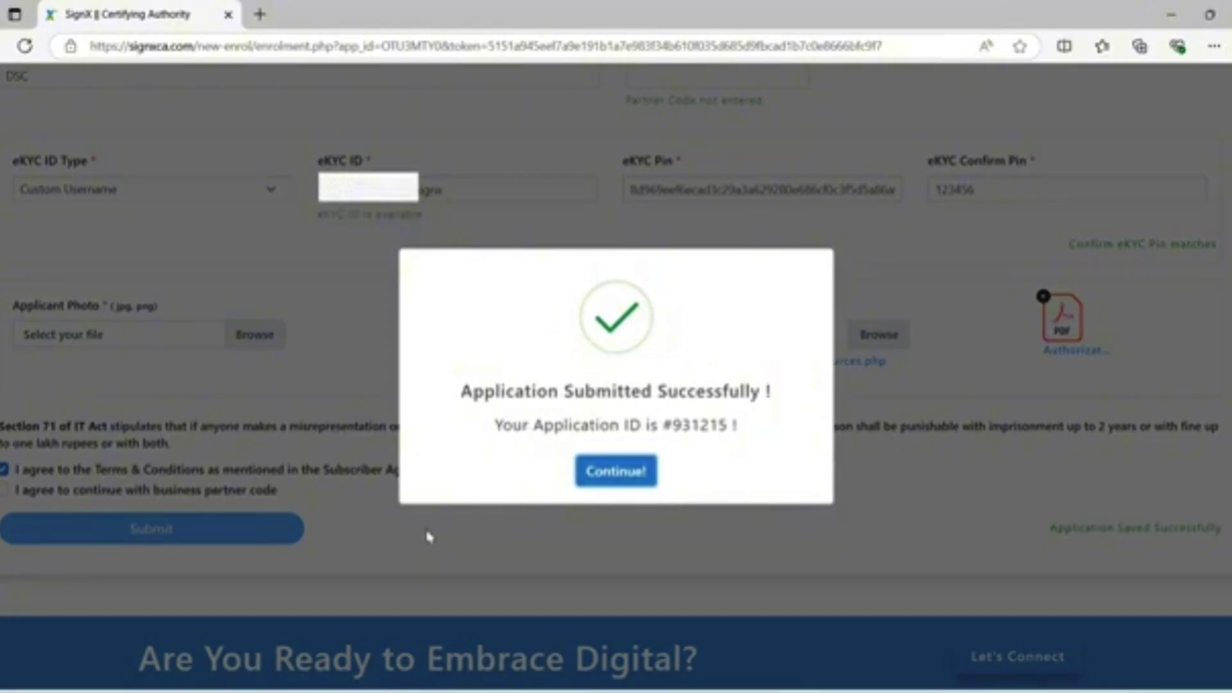
Continue from the submission confirmation to the Applicant Video Record page.
left_click(586, 473)
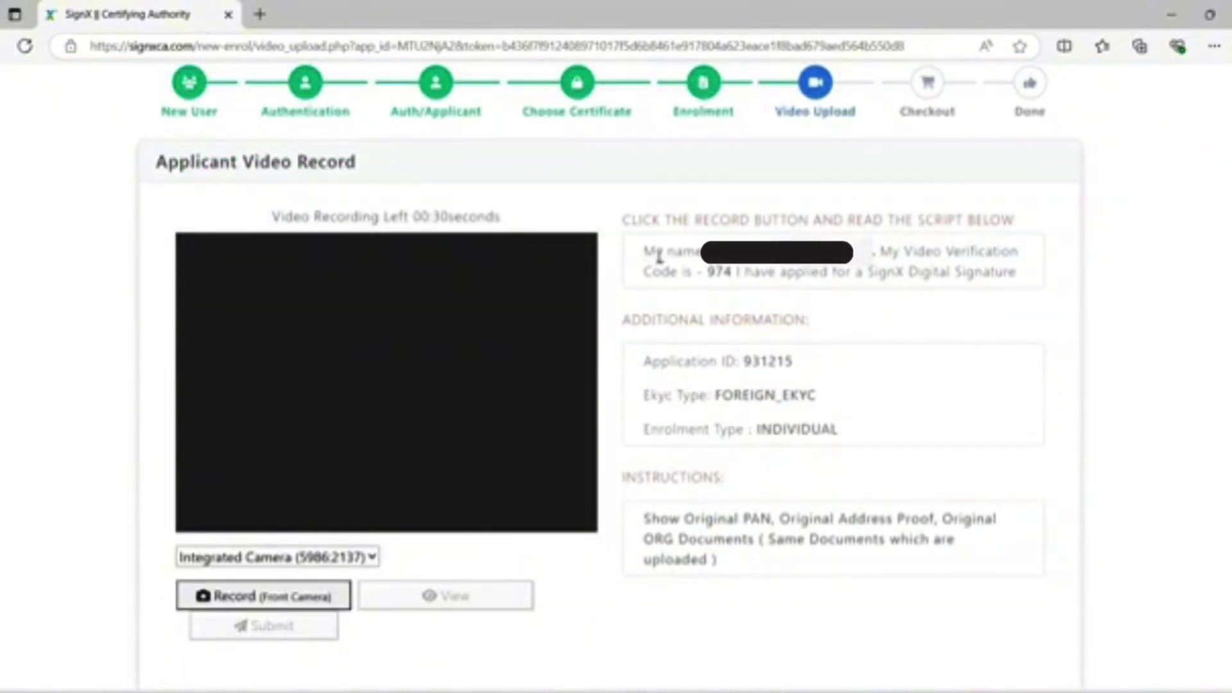
Read the displayed verification script and record the applicant video with the front camera.
left_click_drag(644, 252, 984, 272)
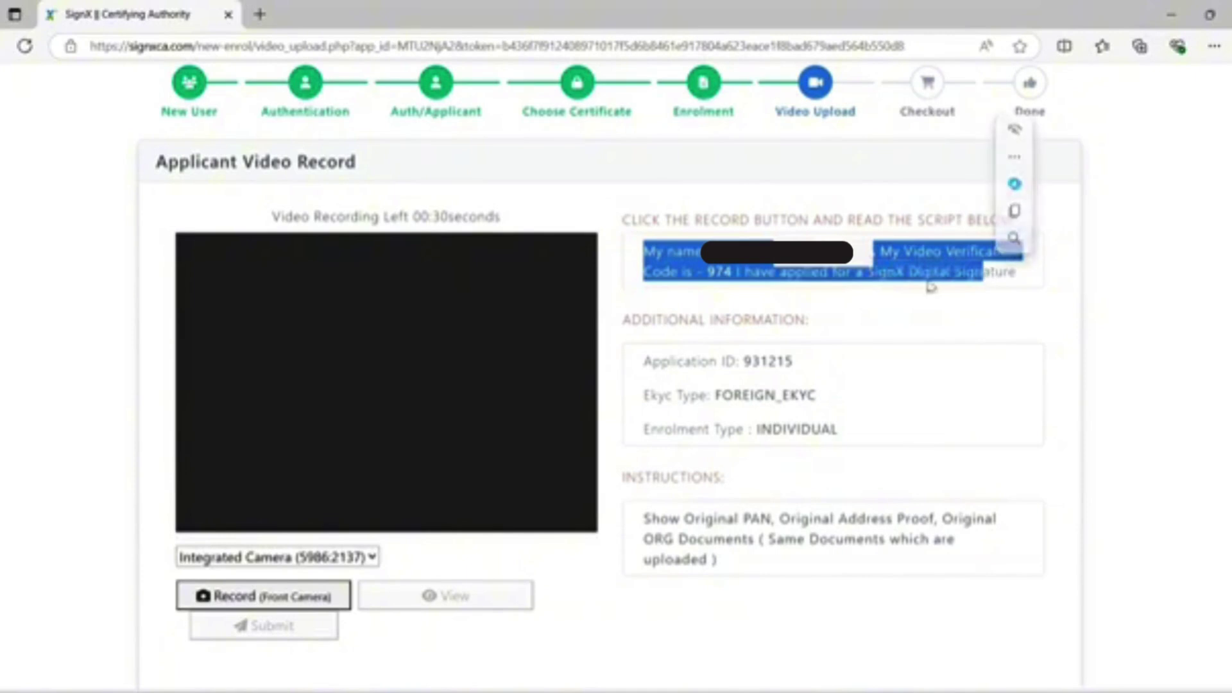
left_click(905, 311)
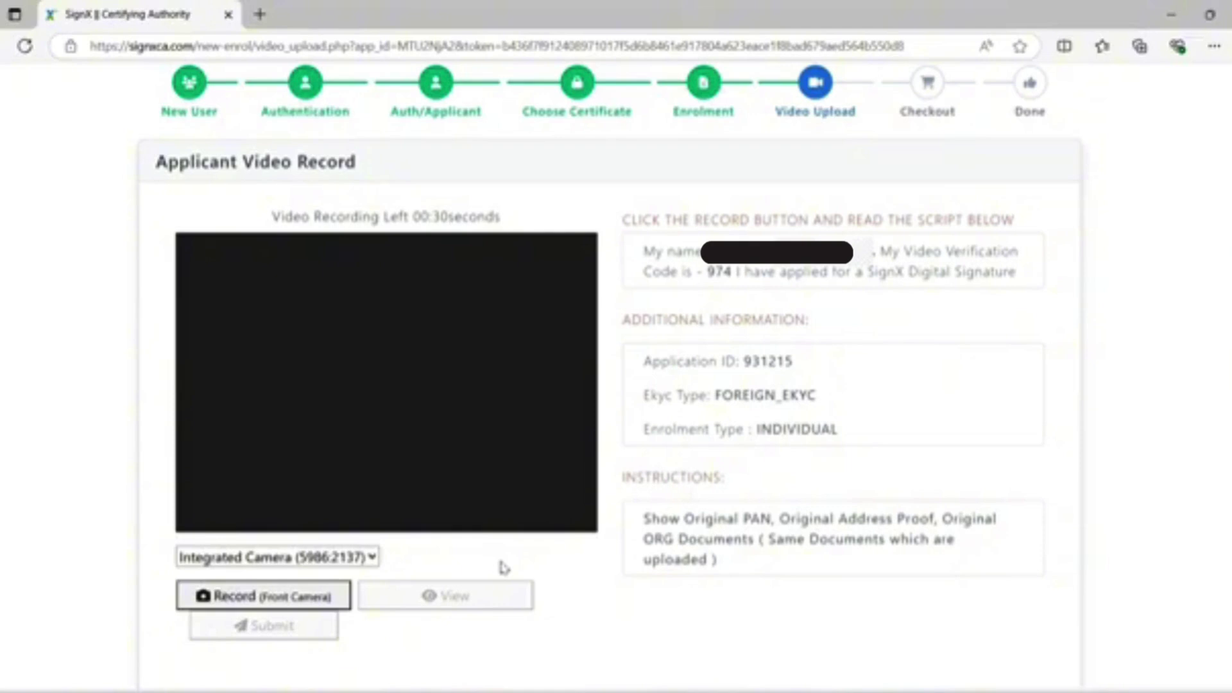
left_click(239, 600)
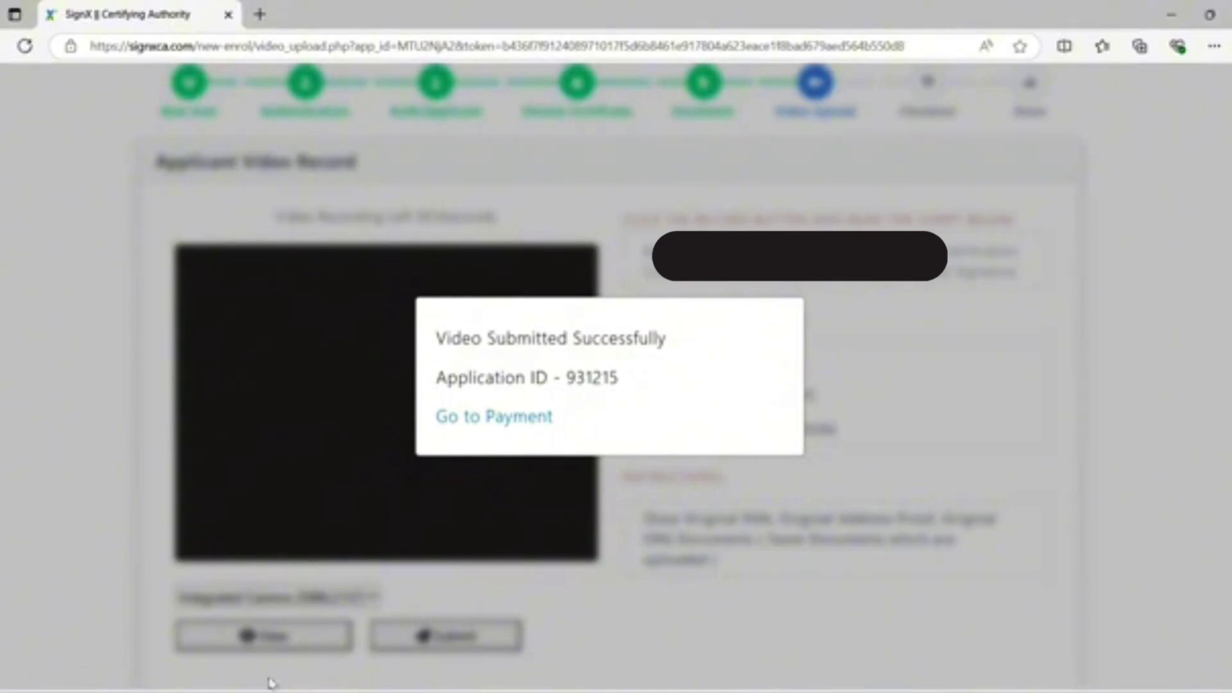
Pay the ₹10431 checkout total through CC Avenue, reaching the INR 10431.00 card form.
left_click(486, 426)
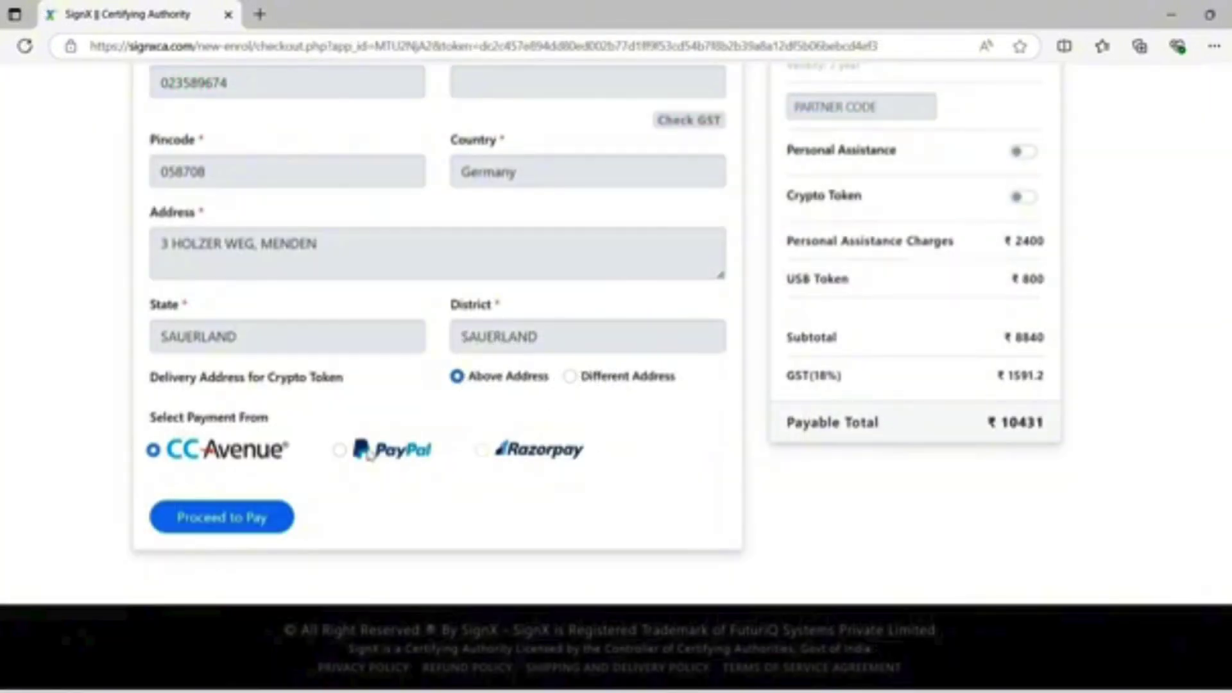
left_click(218, 528)
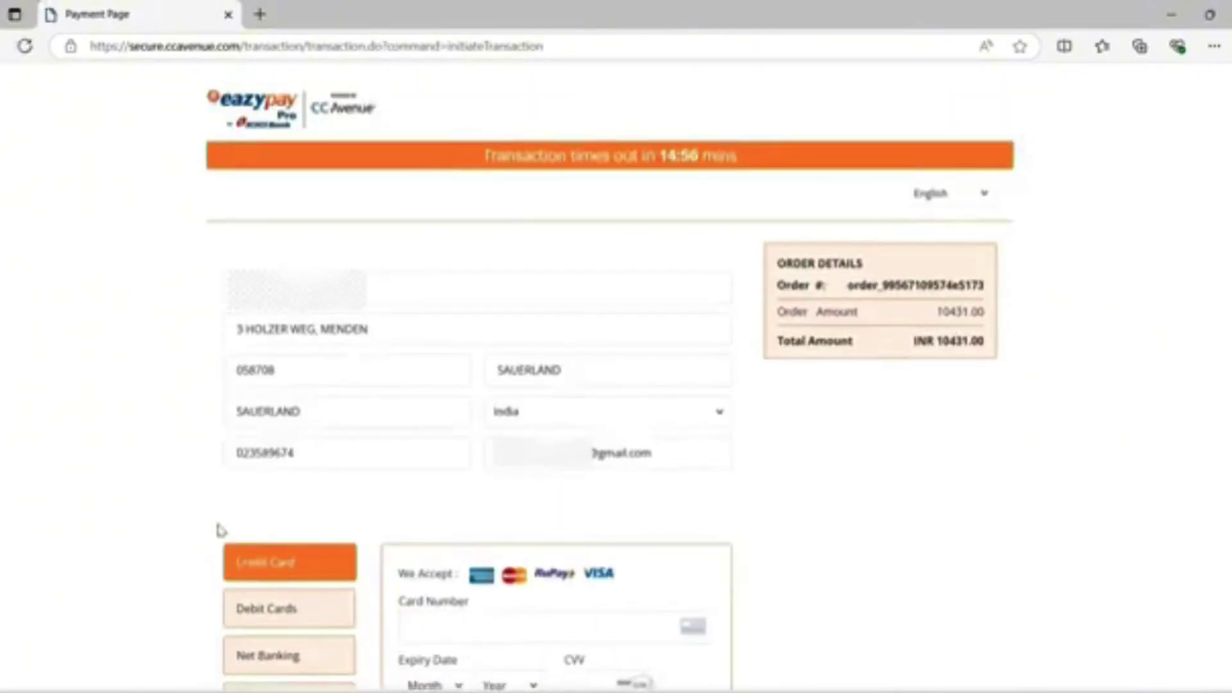
Switch the CCAvenue payment method to UPI to show the QR code and UPI ID options.
scroll(220, 530, "down", 5)
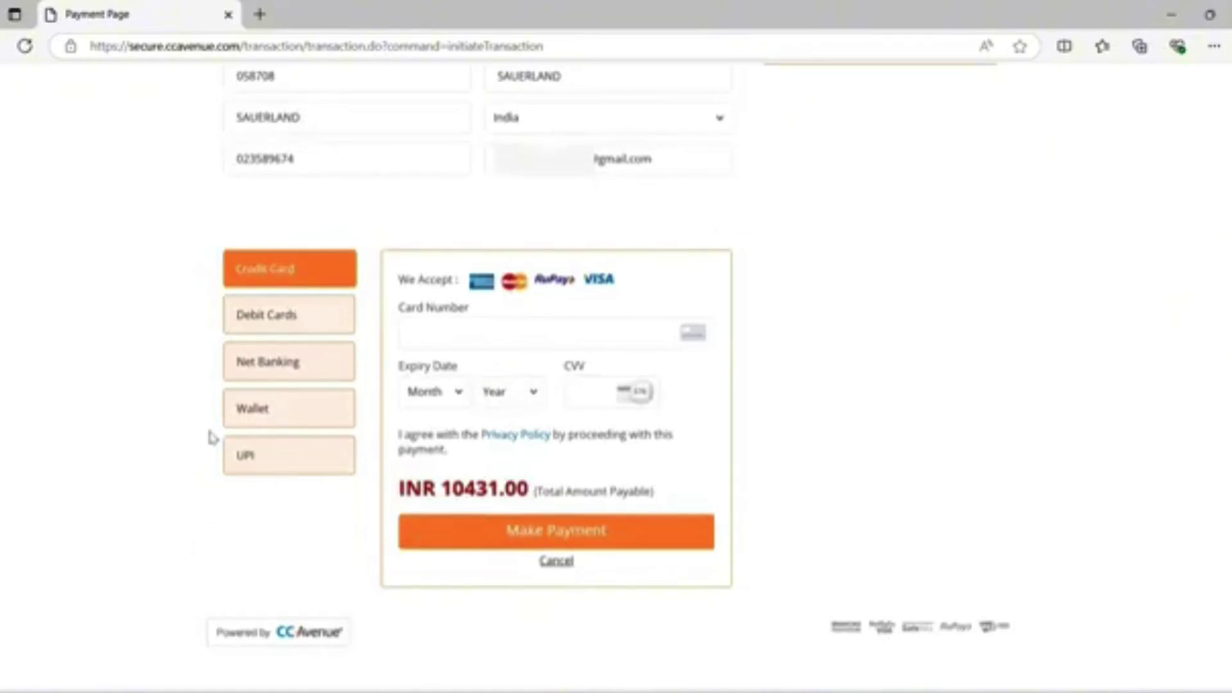
left_click(252, 459)
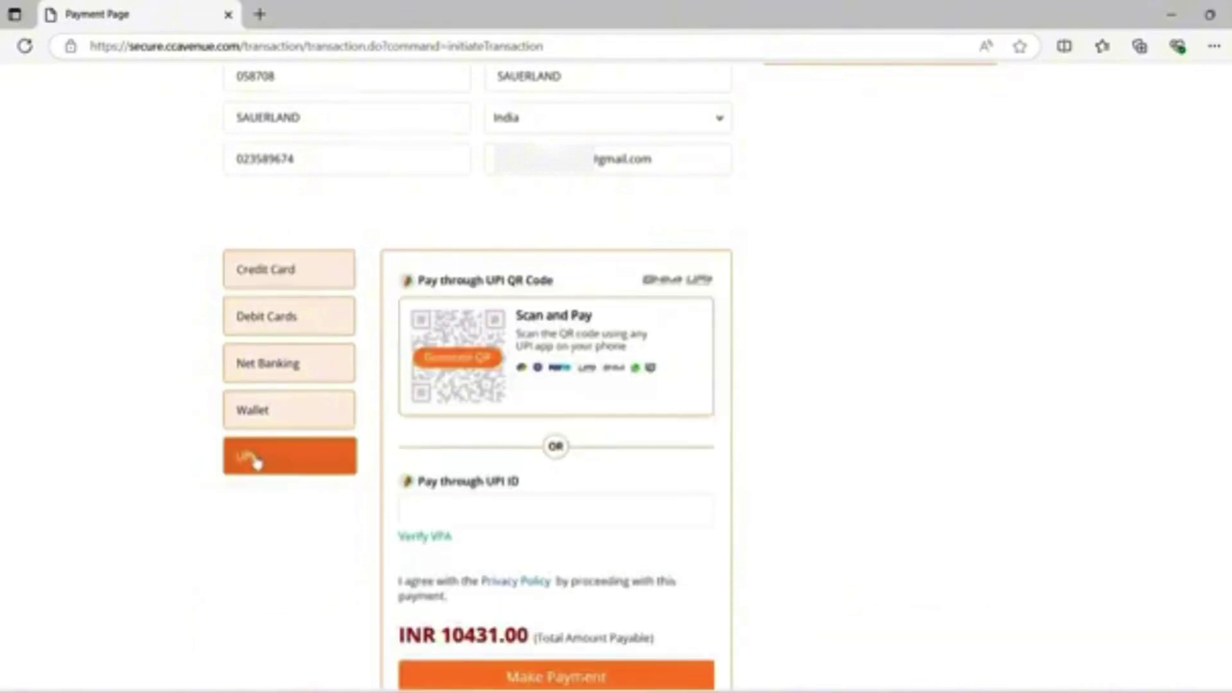